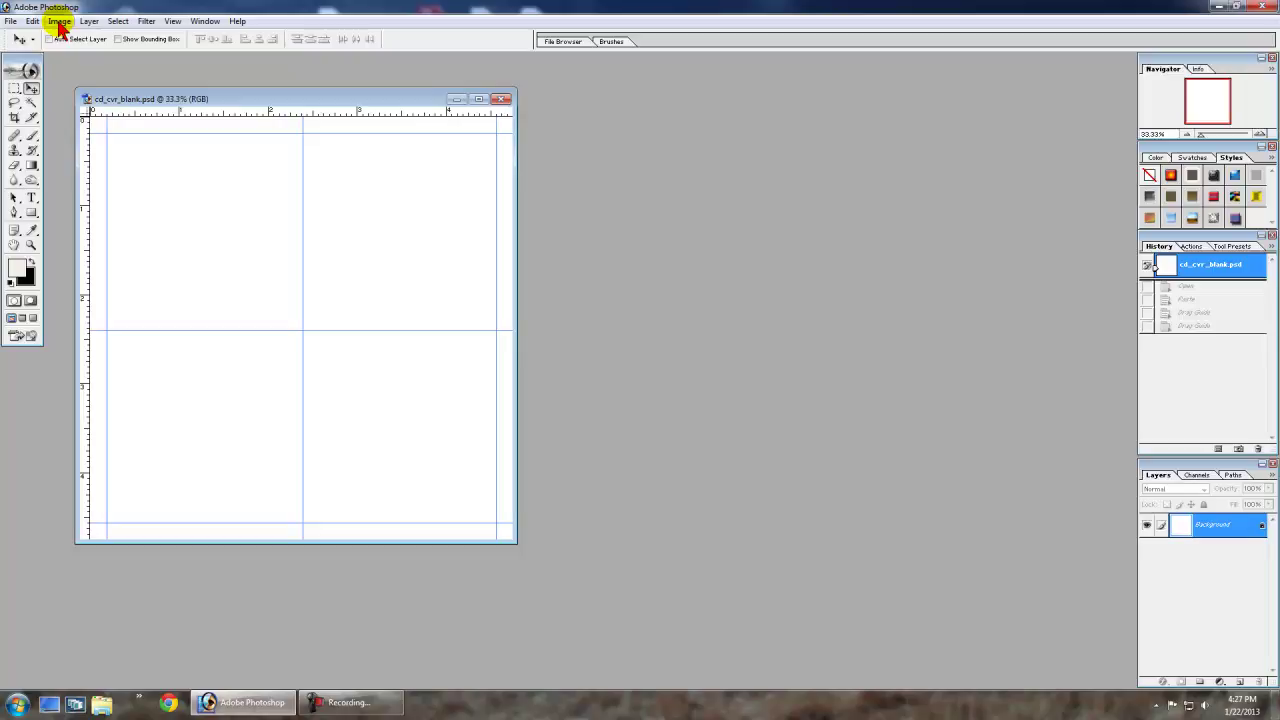
{"action": "left_click", "coordinate": [60, 22]}
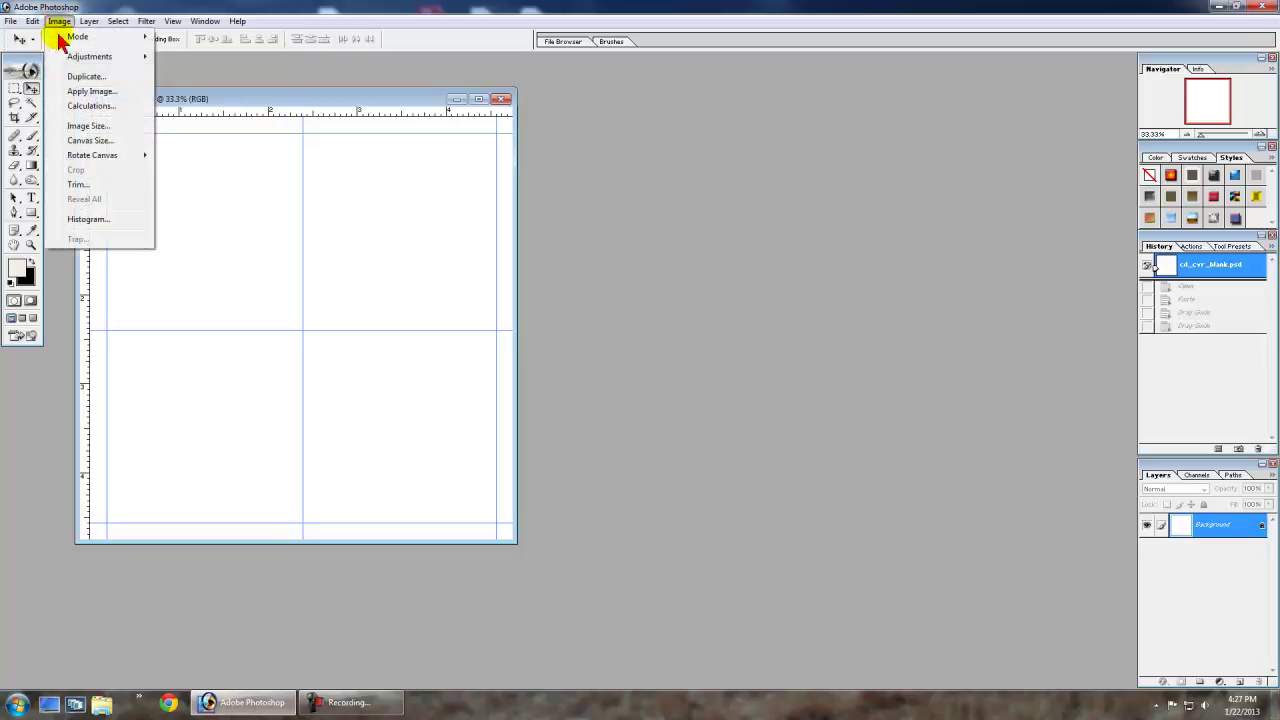
{"action": "left_click", "coordinate": [68, 128]}
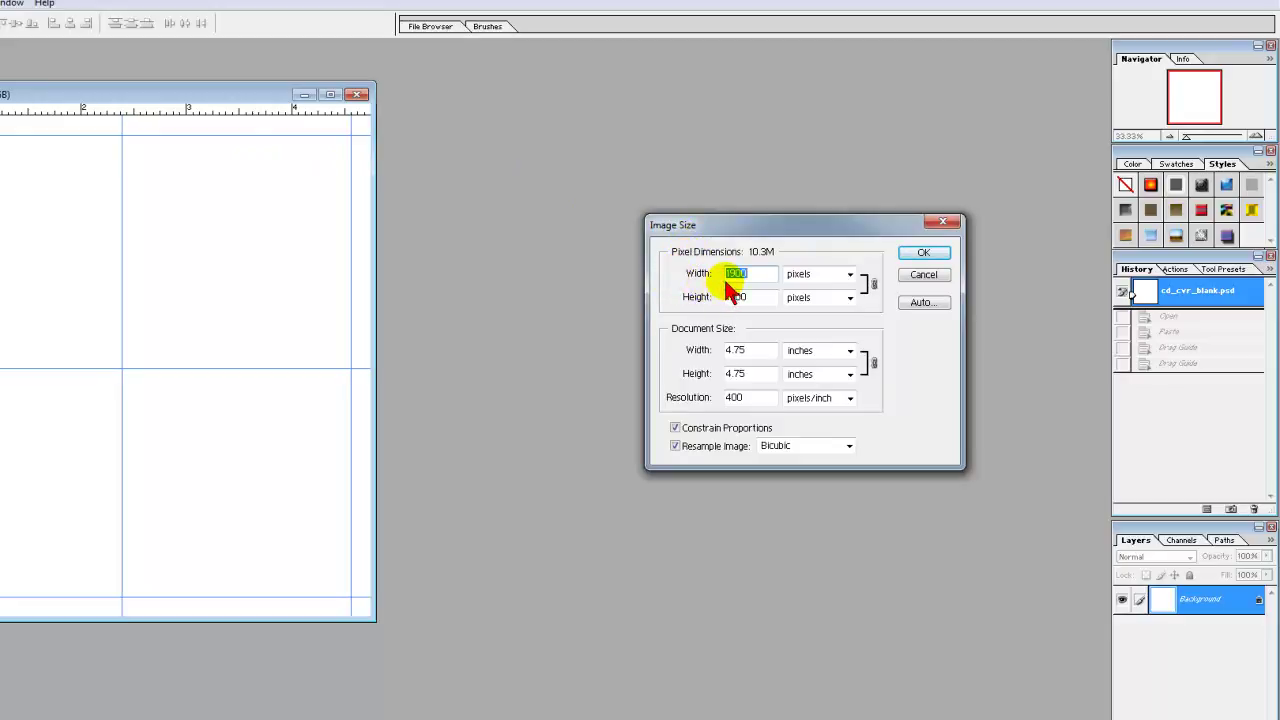
{"action": "key", "text": "Tab"}
{"action": "key", "text": "Tab"}
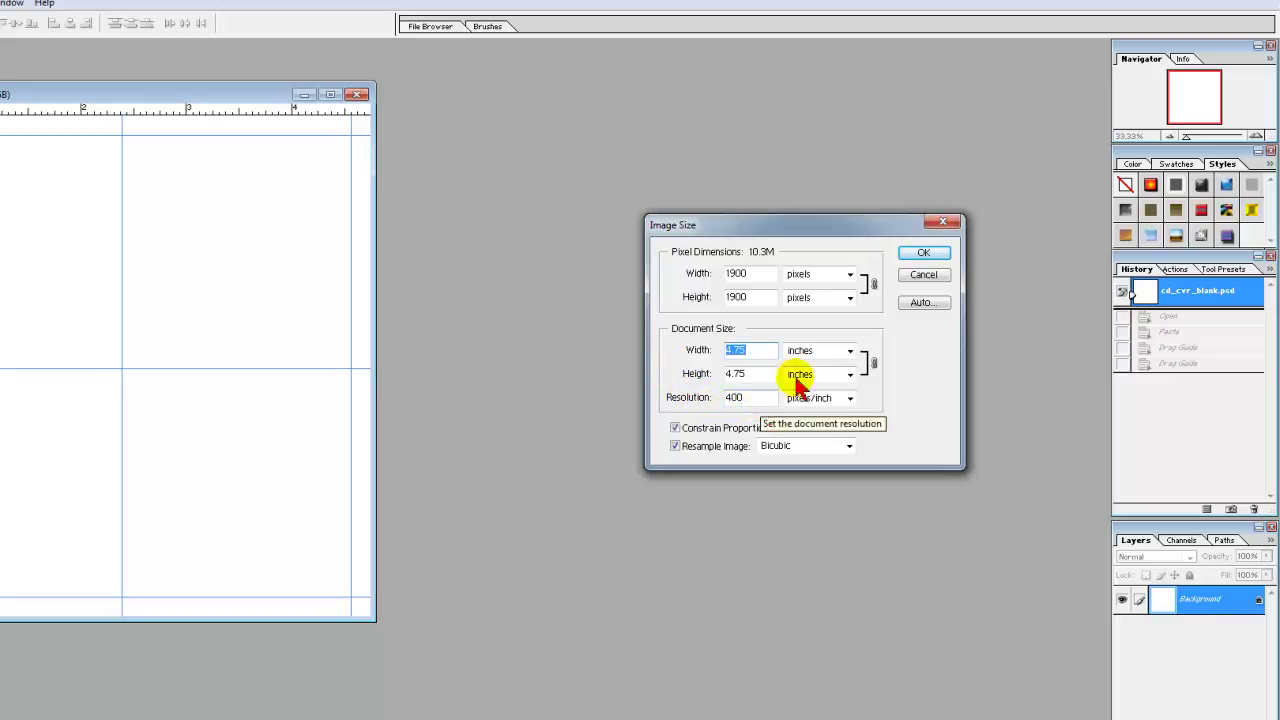
{"action": "left_click", "coordinate": [923, 252]}
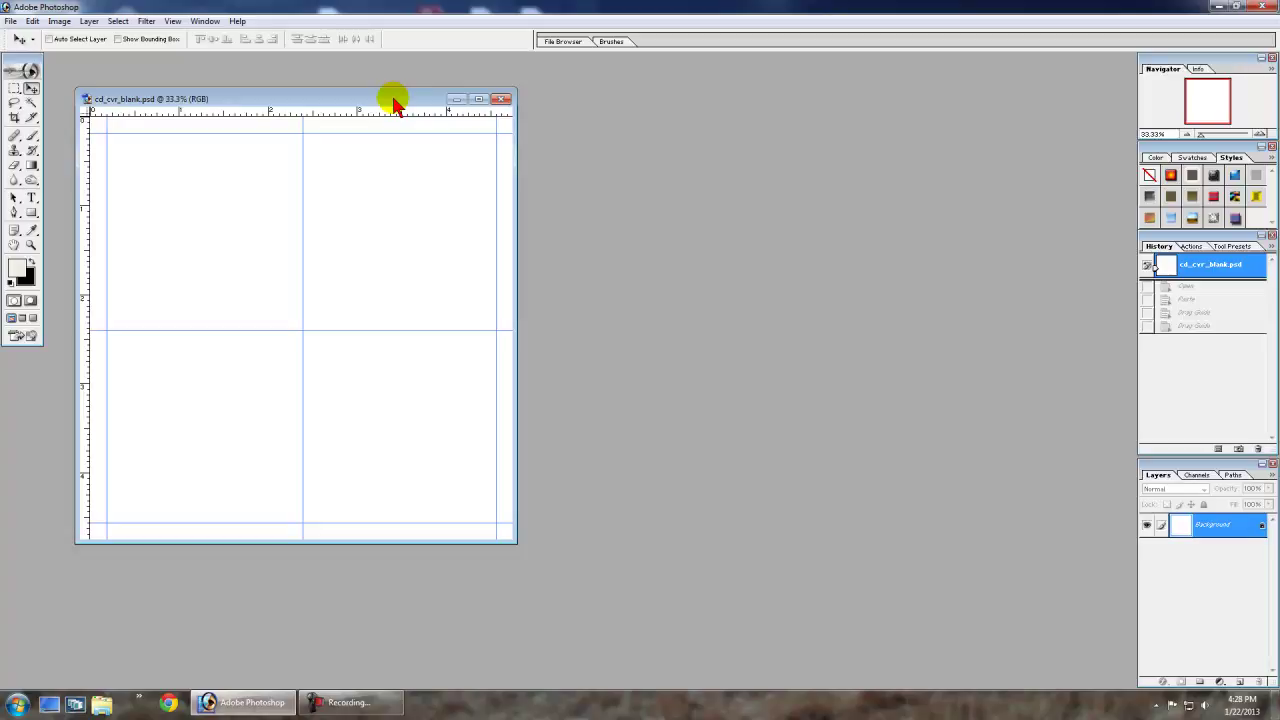
Open 611d.jpg from the File Browser, select all and copy it, then close it.
{"action": "left_click", "coordinate": [567, 42]}
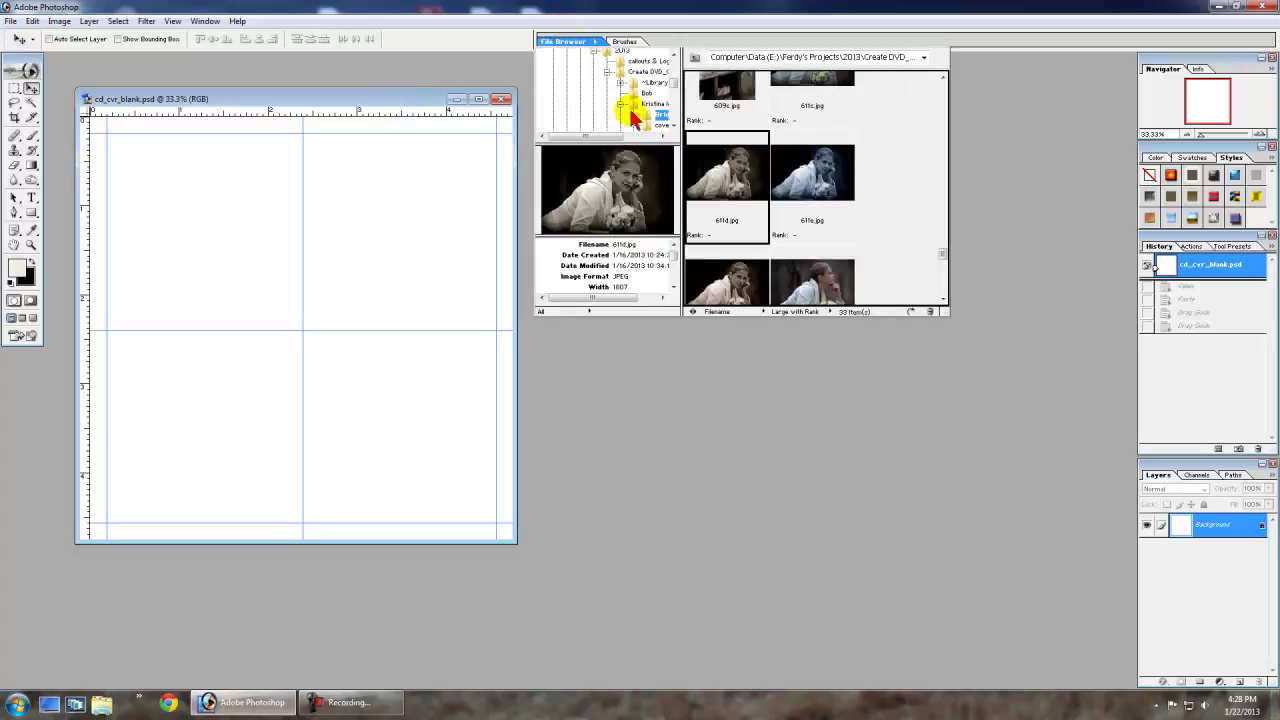
{"action": "double_click", "coordinate": [735, 195]}
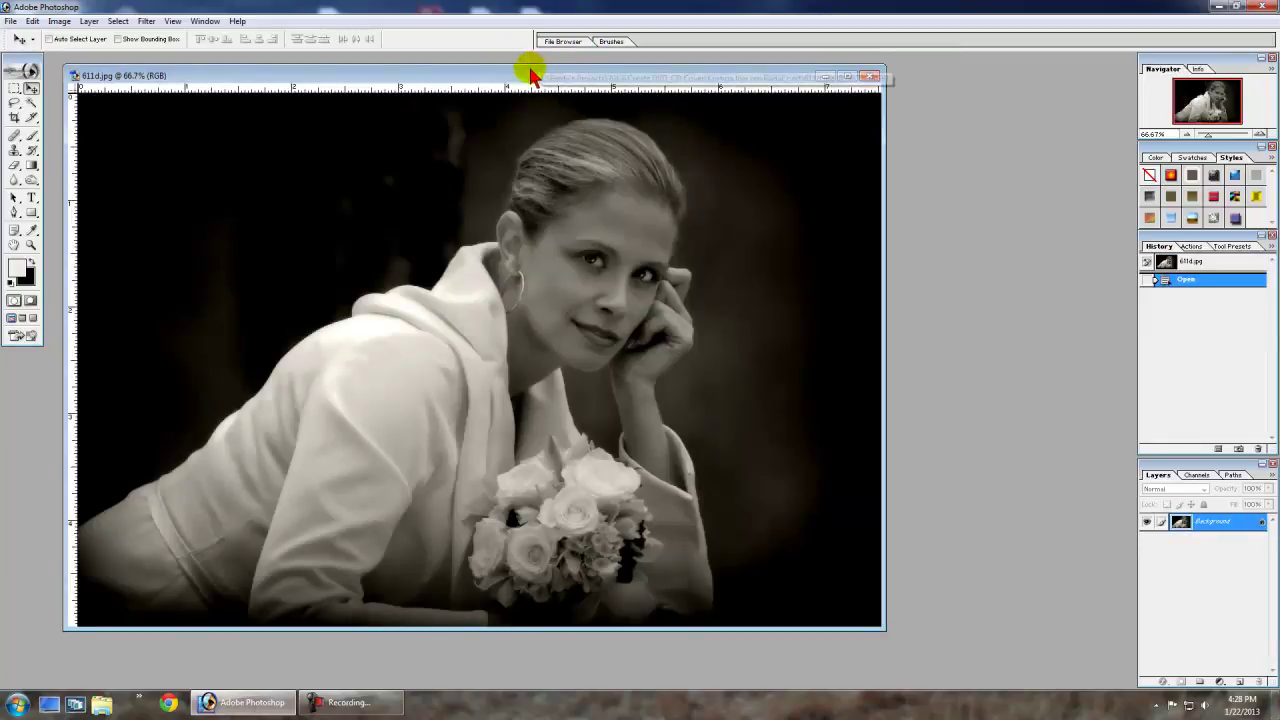
{"action": "left_click_drag", "start_coordinate": [531, 75], "coordinate": [764, 83]}
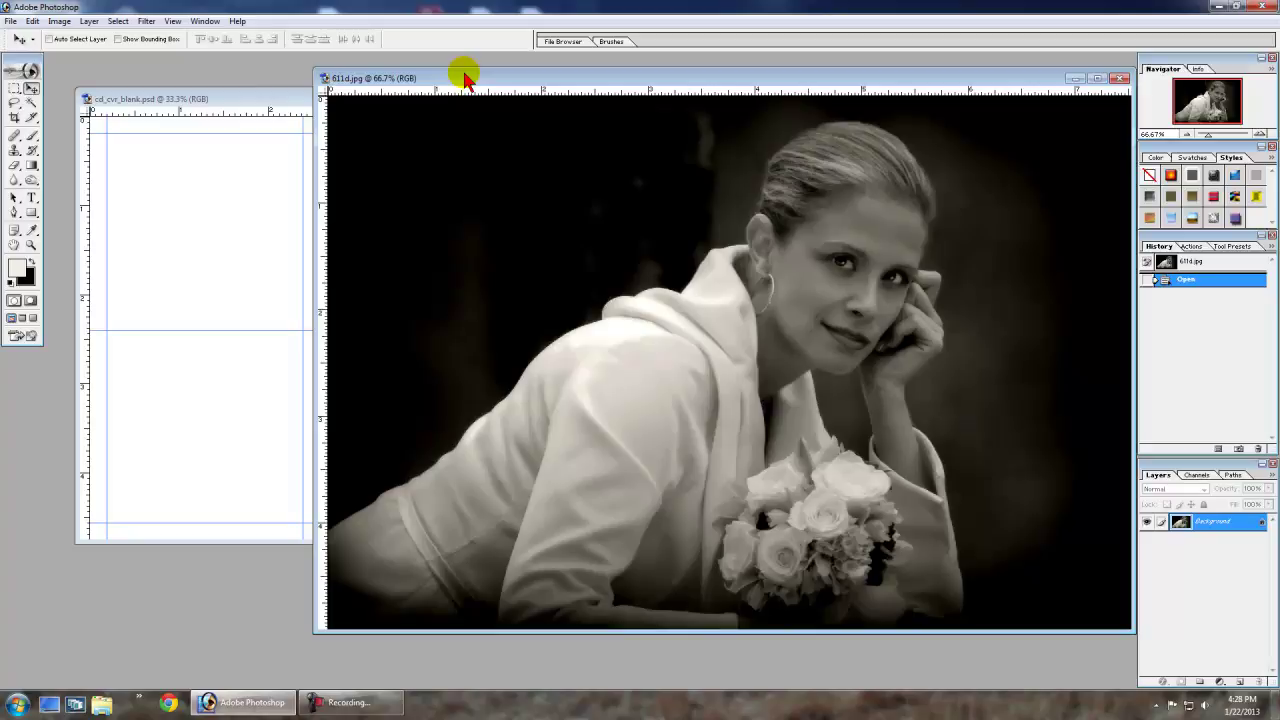
{"action": "key", "text": "ctrl+a"}
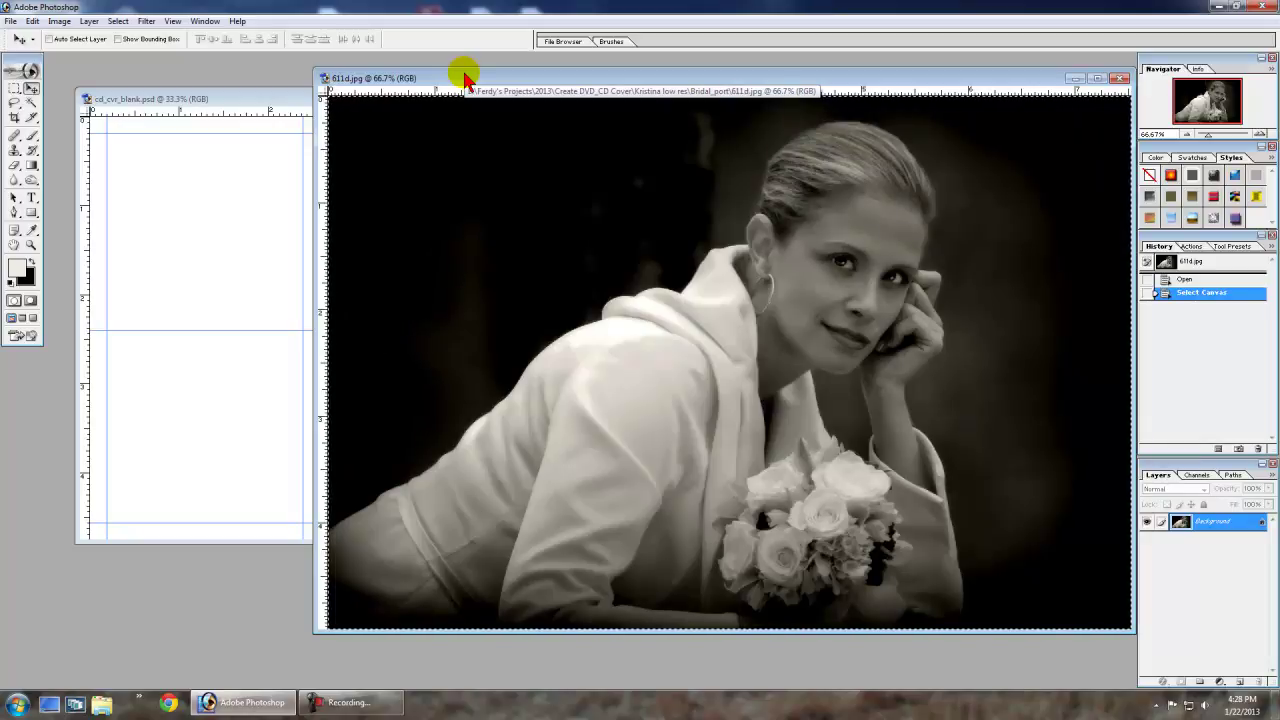
{"action": "key", "text": "ctrl+w"}
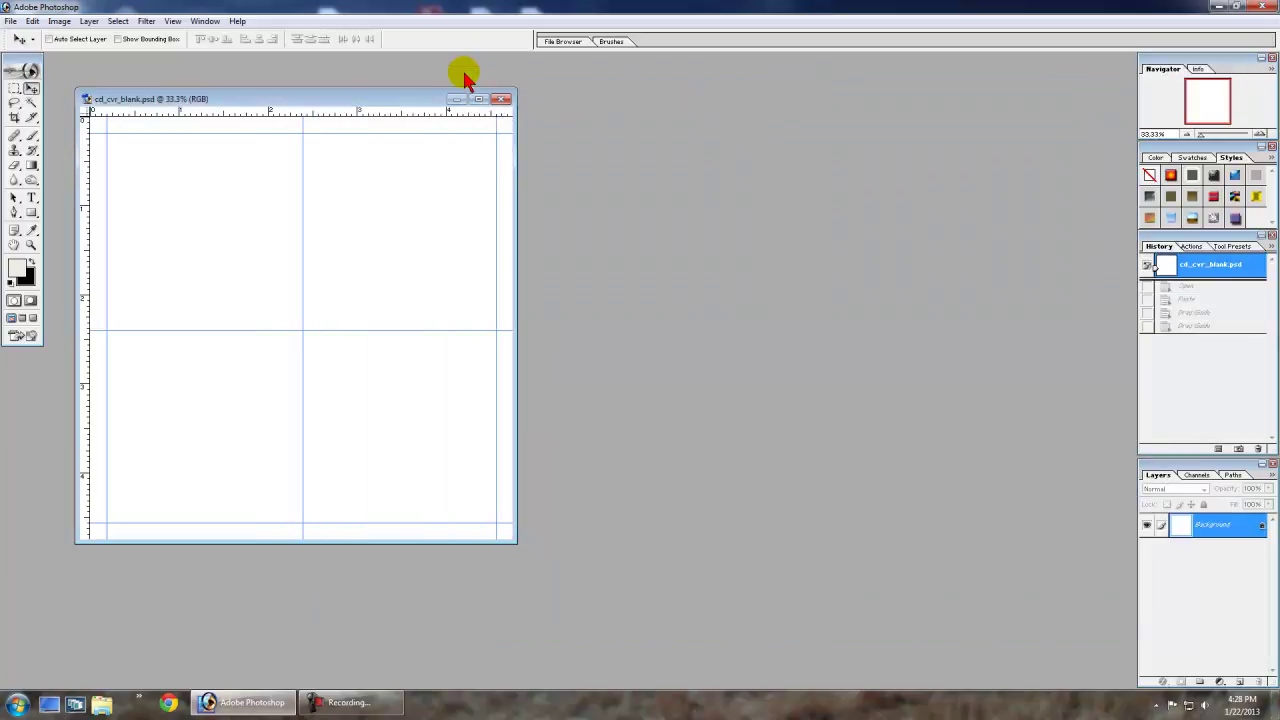
Paste the portrait into the cover as Layer 1 and scale it to span the side guides.
{"action": "left_click_drag", "start_coordinate": [286, 96], "coordinate": [415, 113]}
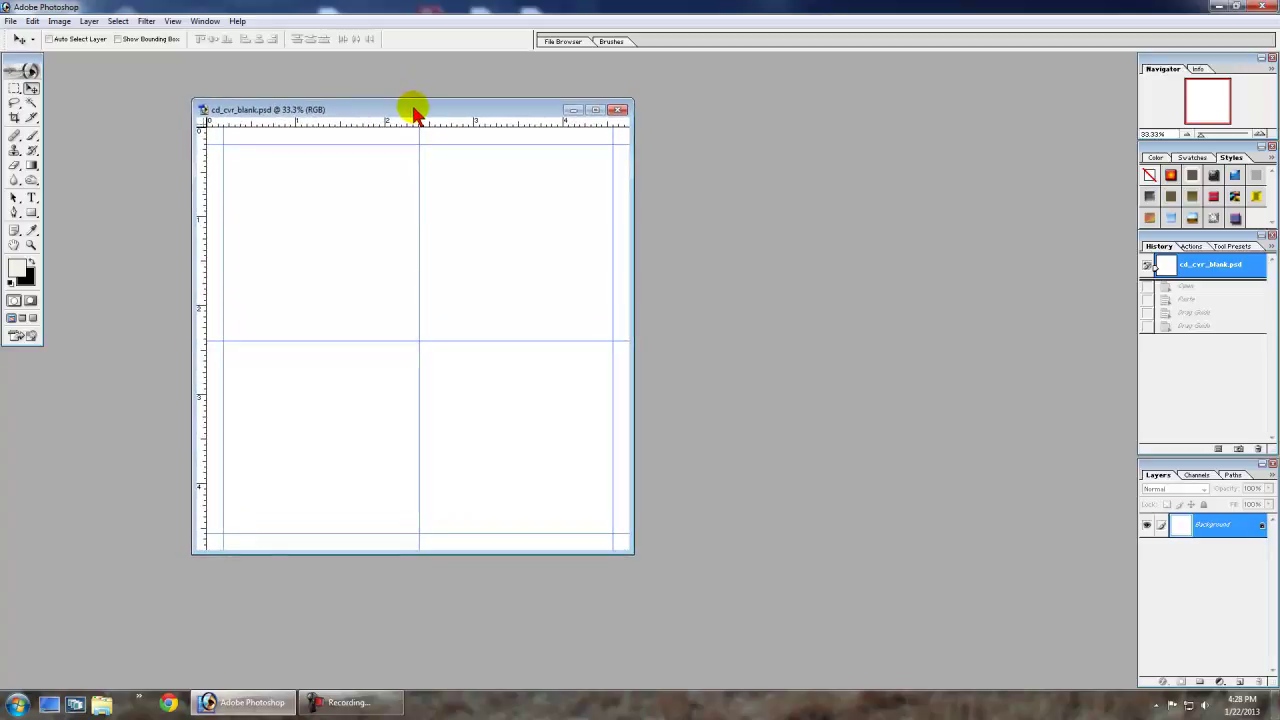
{"action": "key", "text": "ctrl+v"}
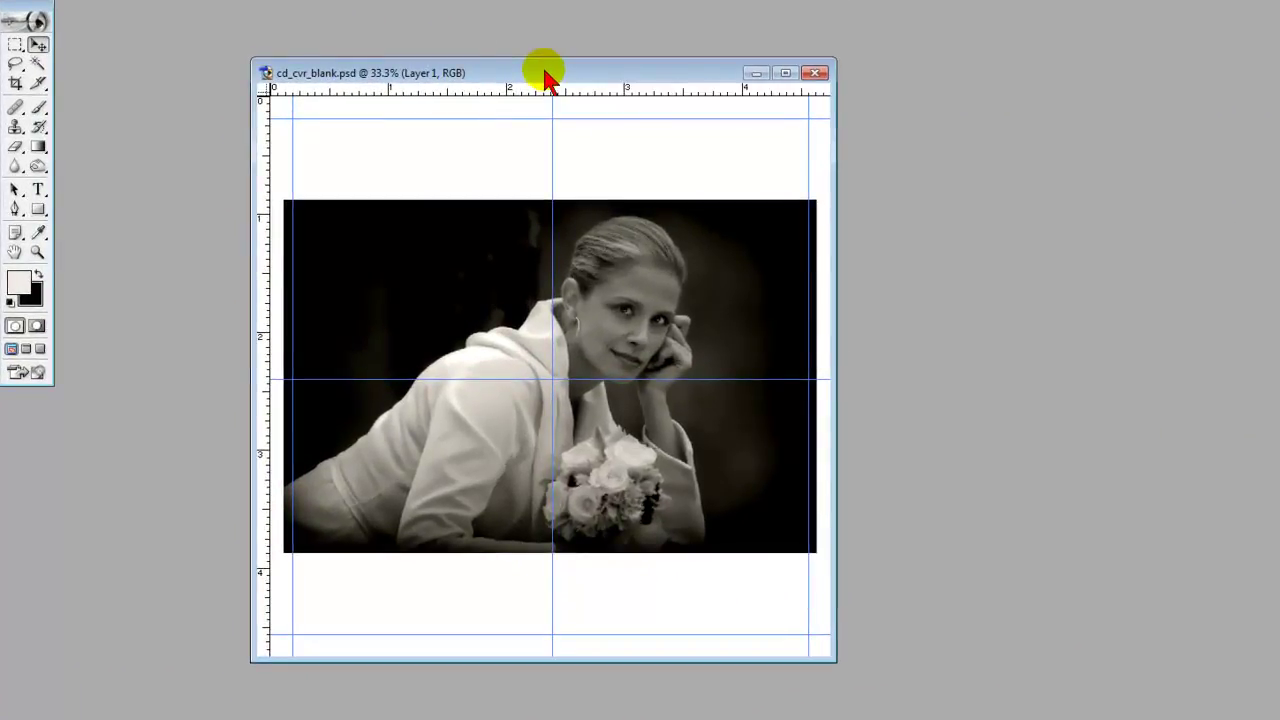
{"action": "key", "text": "ctrl+t"}
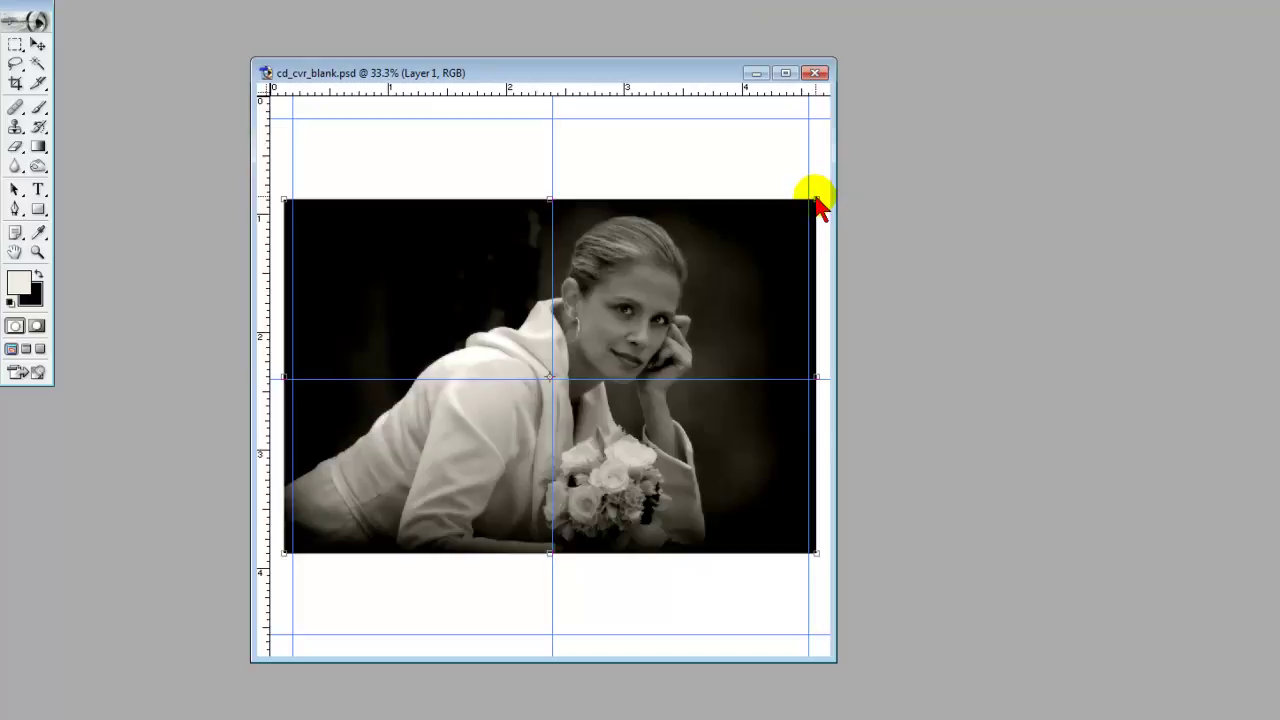
{"action": "left_click_drag", "start_coordinate": [816, 200], "coordinate": [785, 214]}
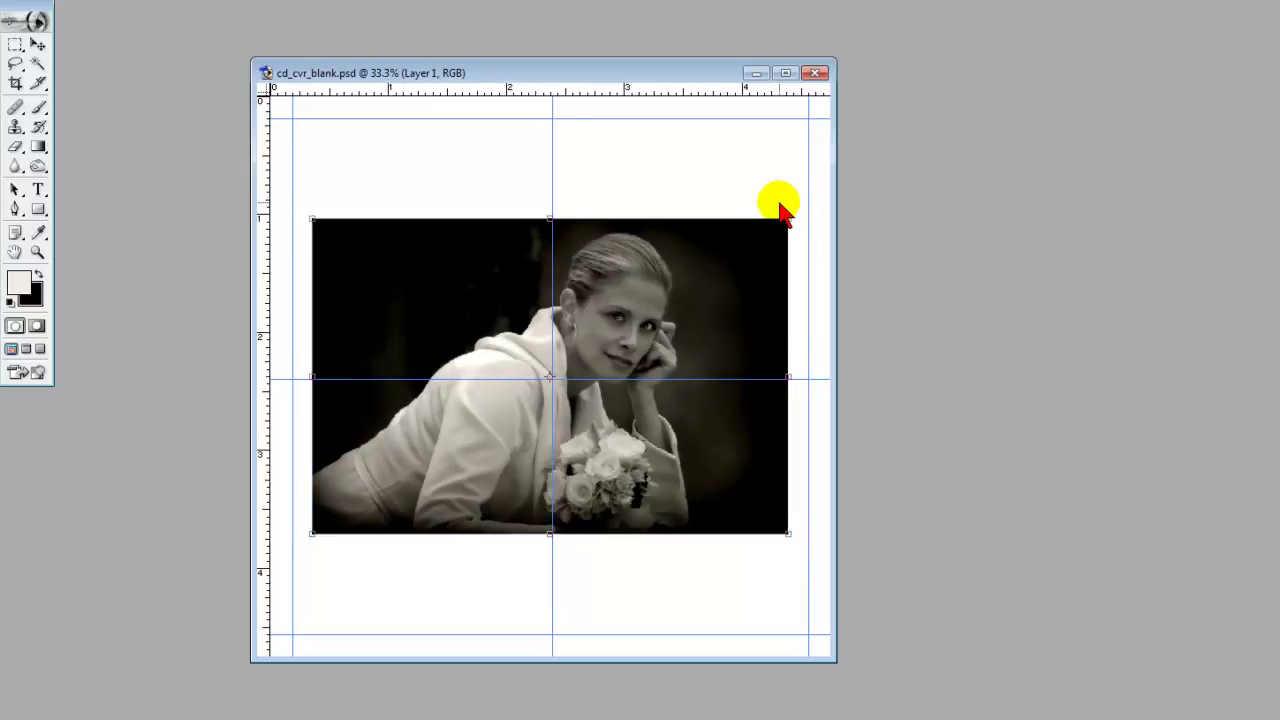
{"action": "left_click_drag", "start_coordinate": [785, 214], "coordinate": [815, 212]}
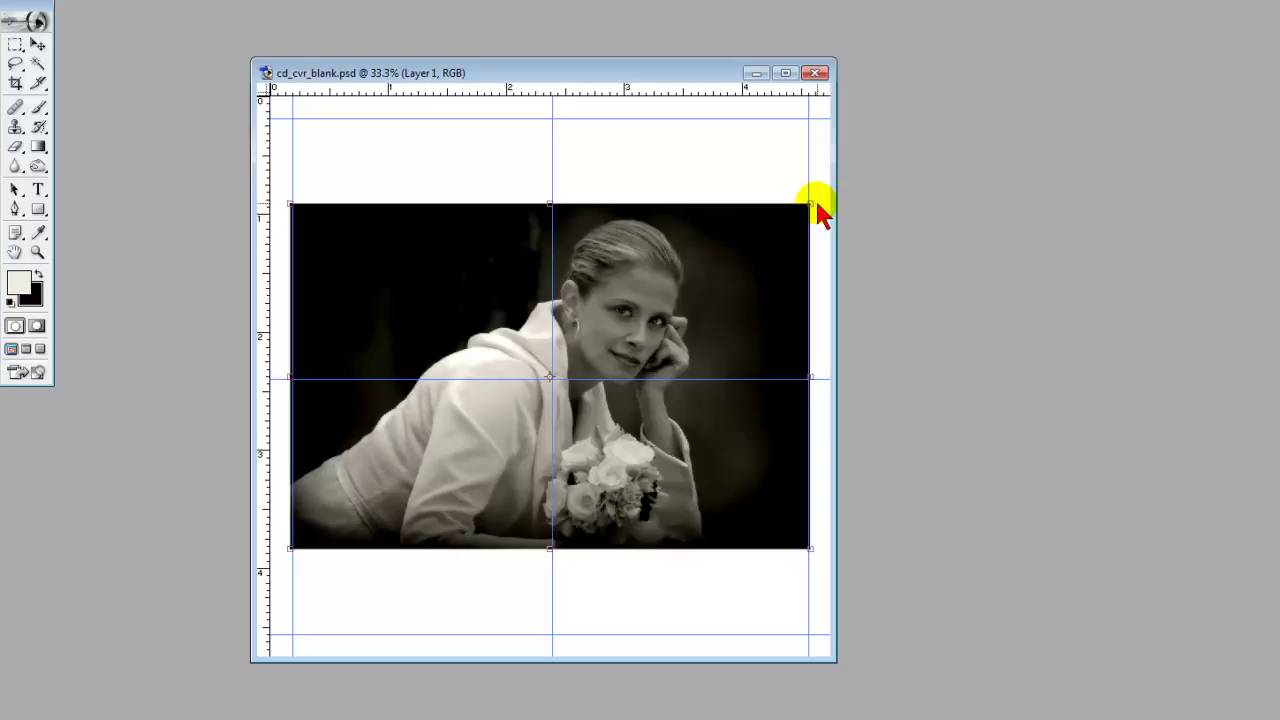
{"action": "key", "text": "Return"}
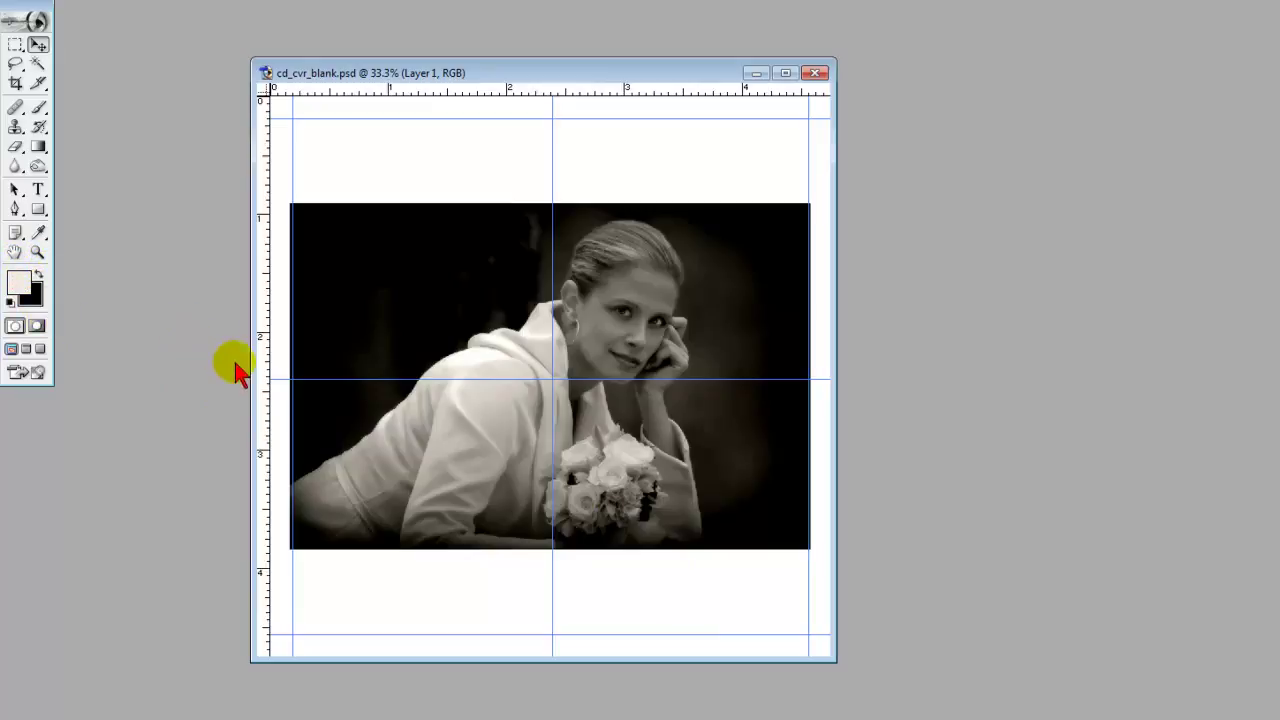
Sample a grey foreground colour from the bride's hair and switch to the Type tool.
{"action": "left_click", "coordinate": [38, 232]}
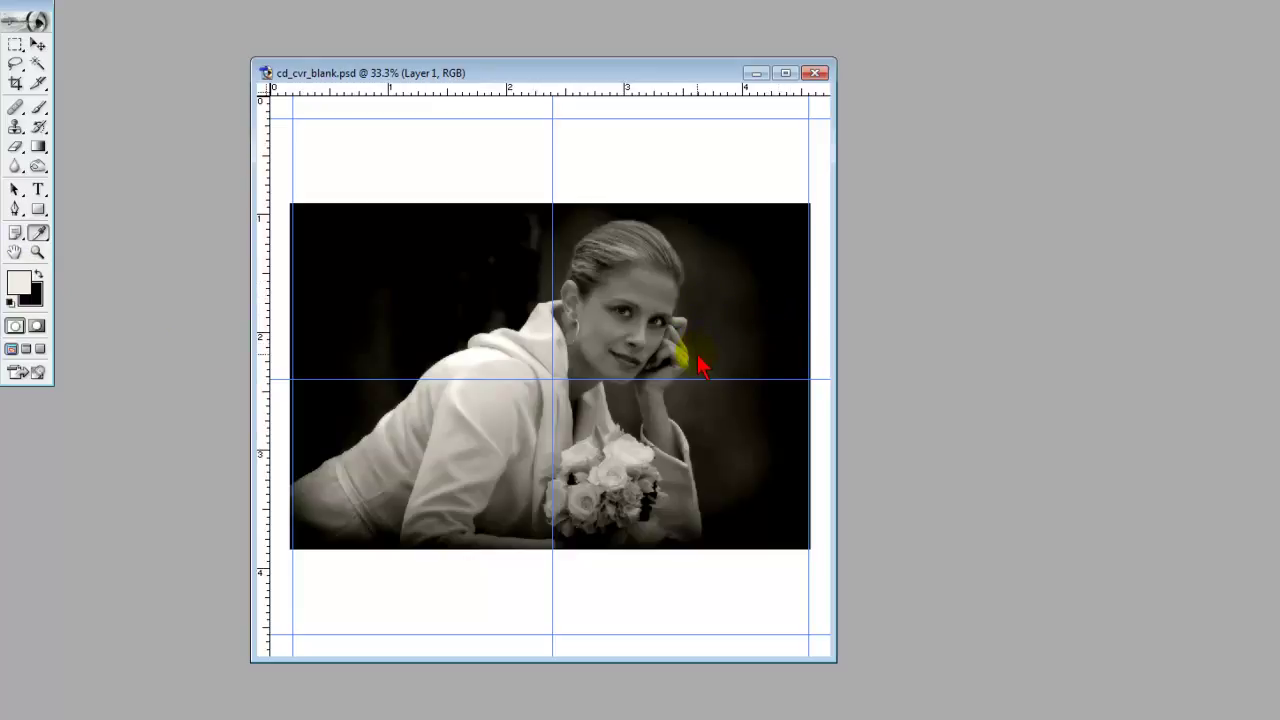
{"action": "left_click", "coordinate": [645, 253]}
{"action": "left_click", "coordinate": [641, 252]}
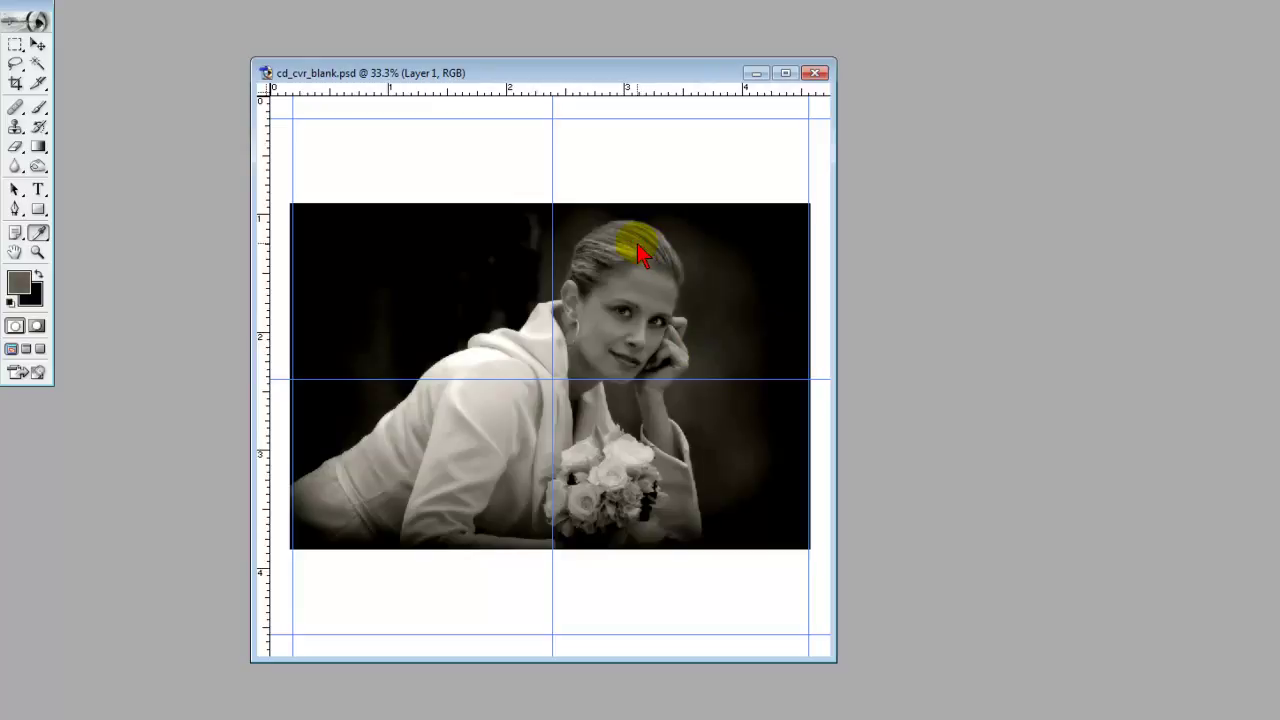
{"action": "left_click", "coordinate": [39, 191]}
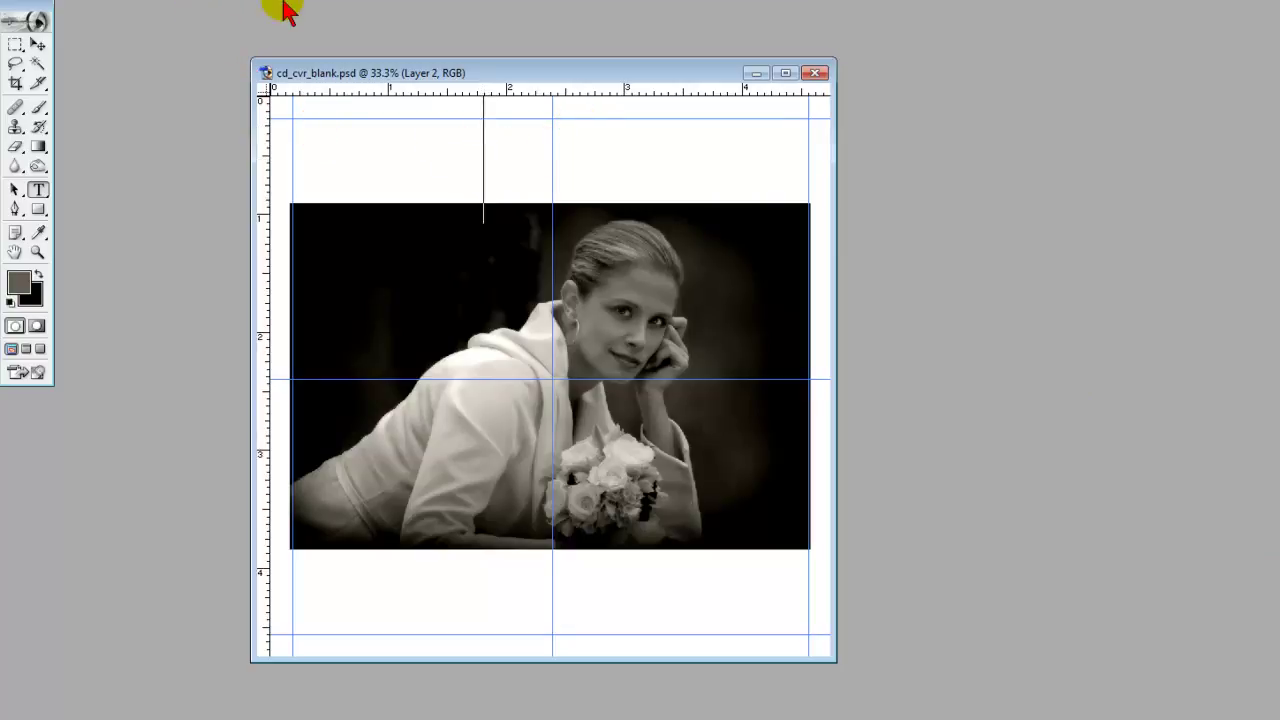
Type 'Christina' at 48 pt above the photo and centre it.
{"action": "left_click", "coordinate": [340, 4]}
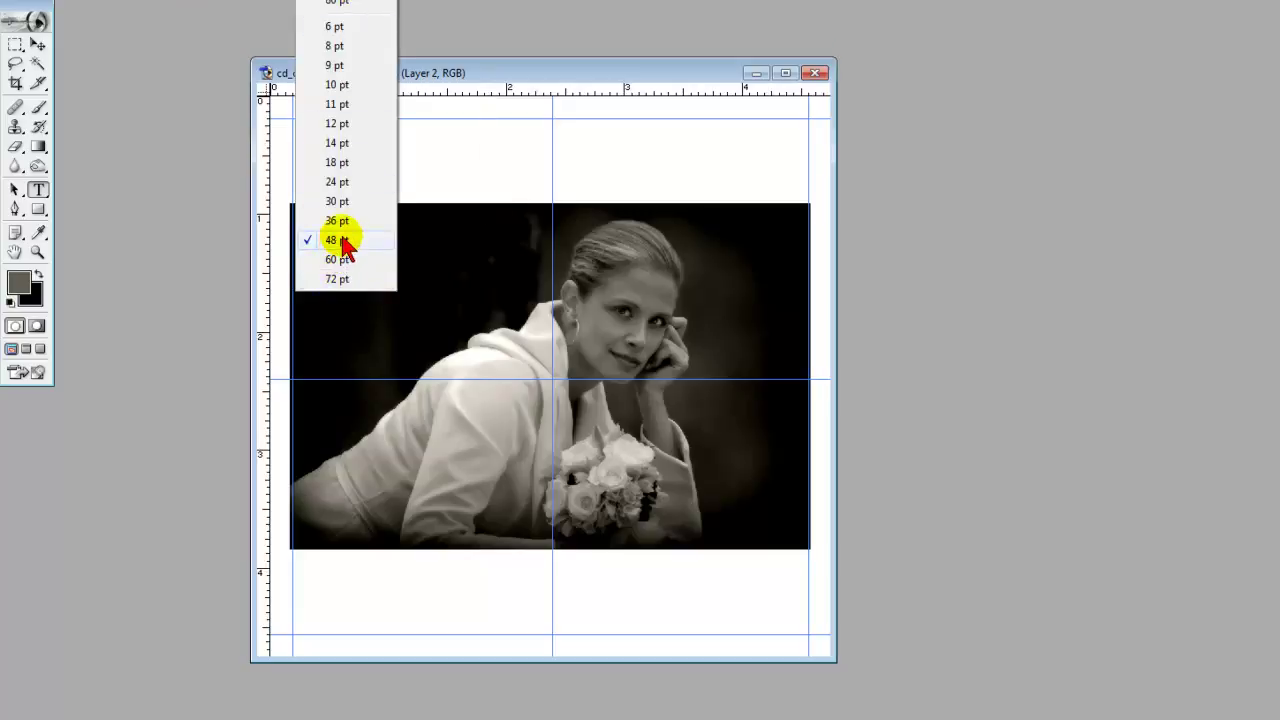
{"action": "left_click", "coordinate": [340, 240]}
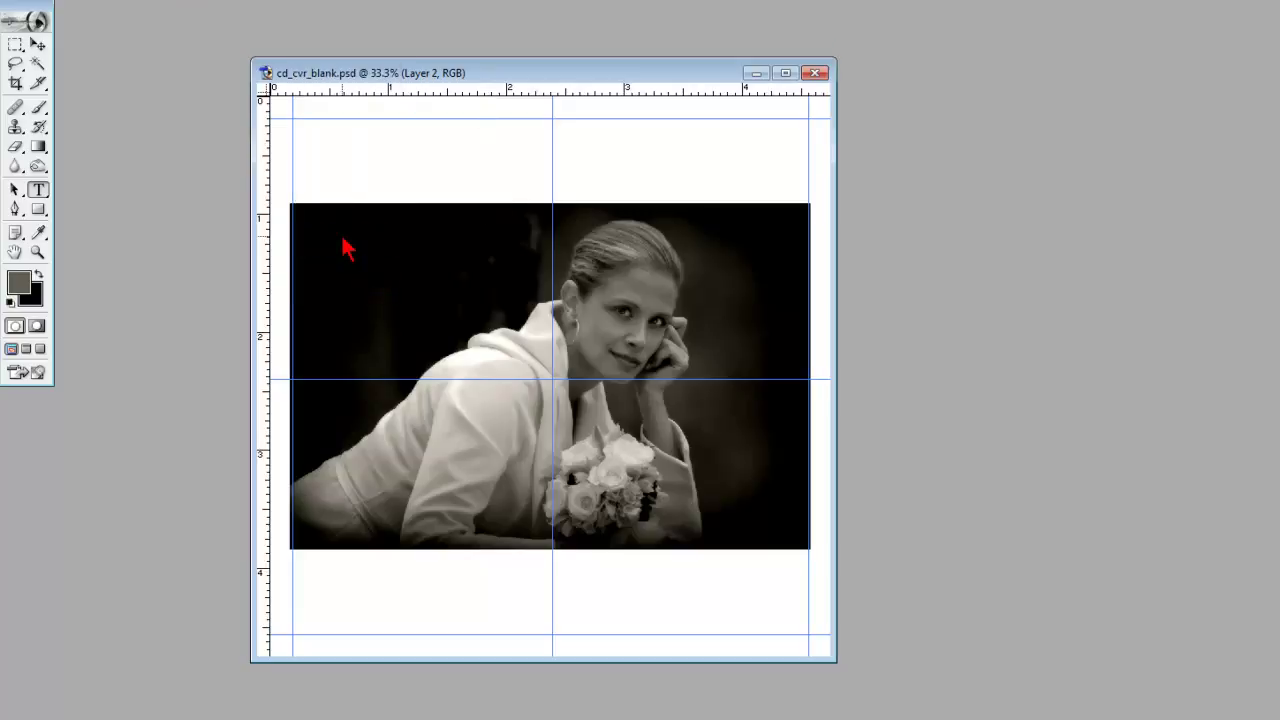
{"action": "left_click", "coordinate": [459, 163]}
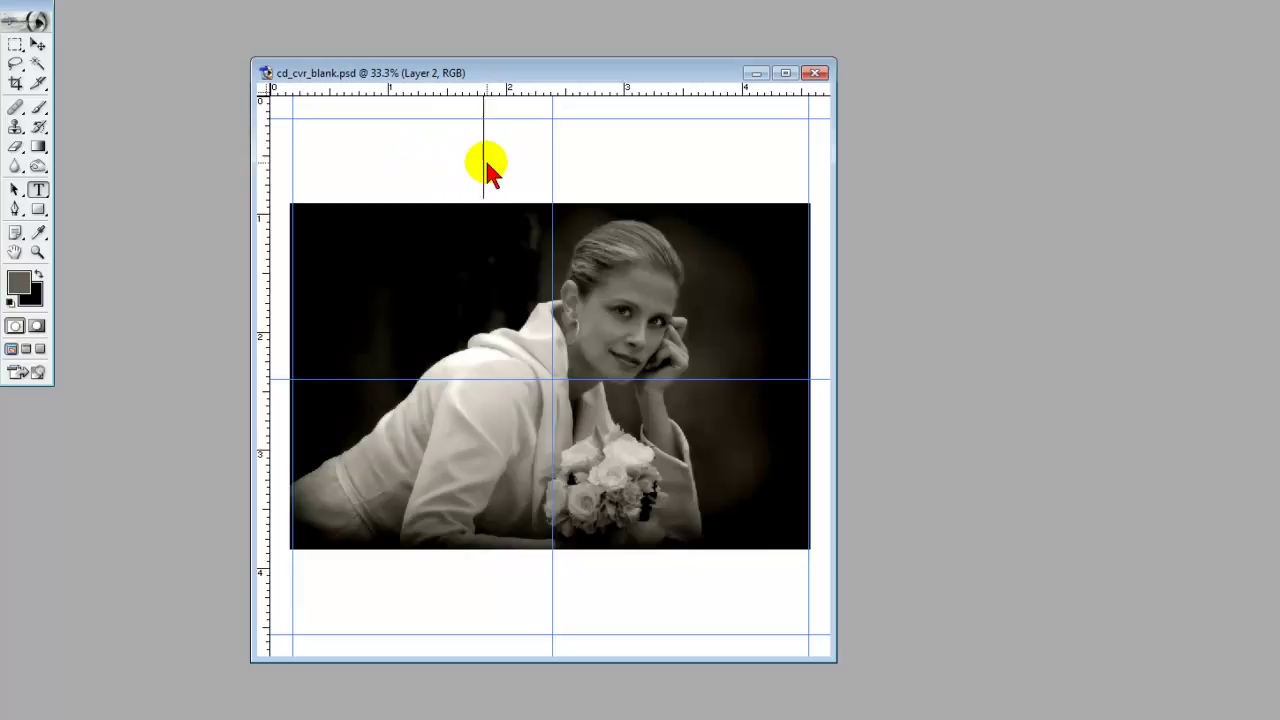
{"action": "type", "text": "Chr"}
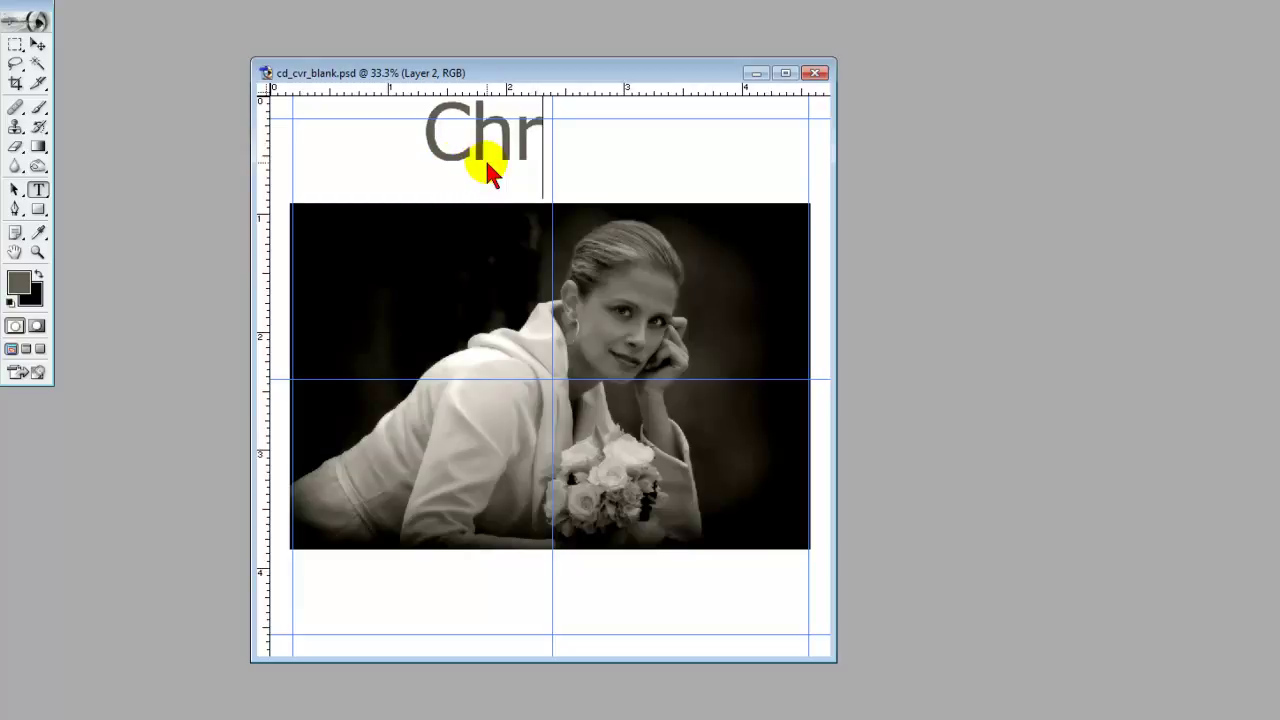
{"action": "type", "text": "isti"}
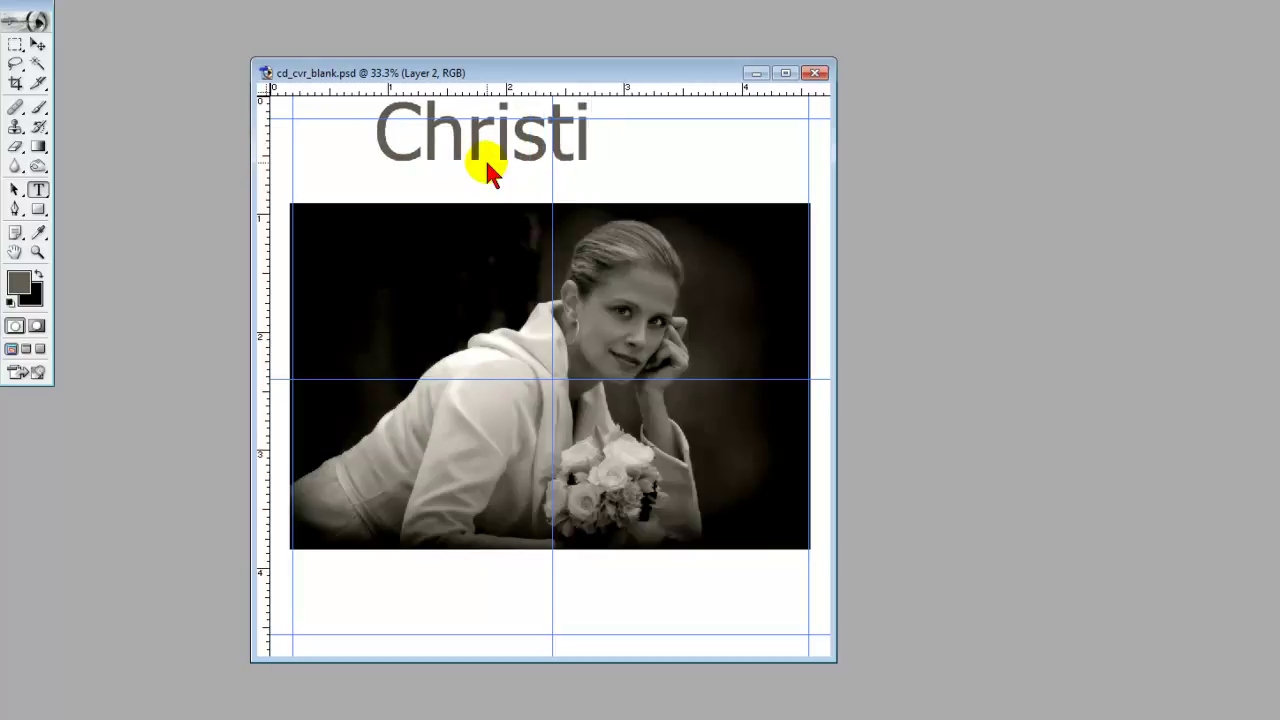
{"action": "type", "text": "na"}
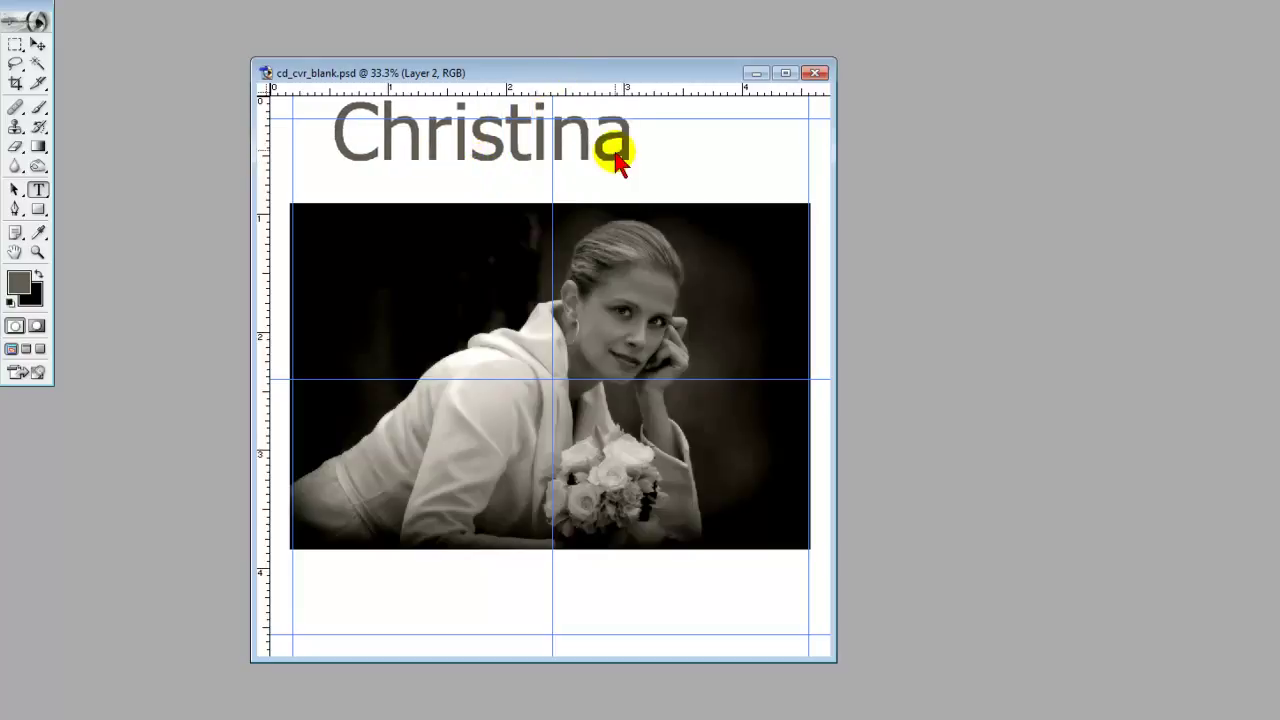
{"action": "left_click_drag", "start_coordinate": [648, 168], "coordinate": [337, 177]}
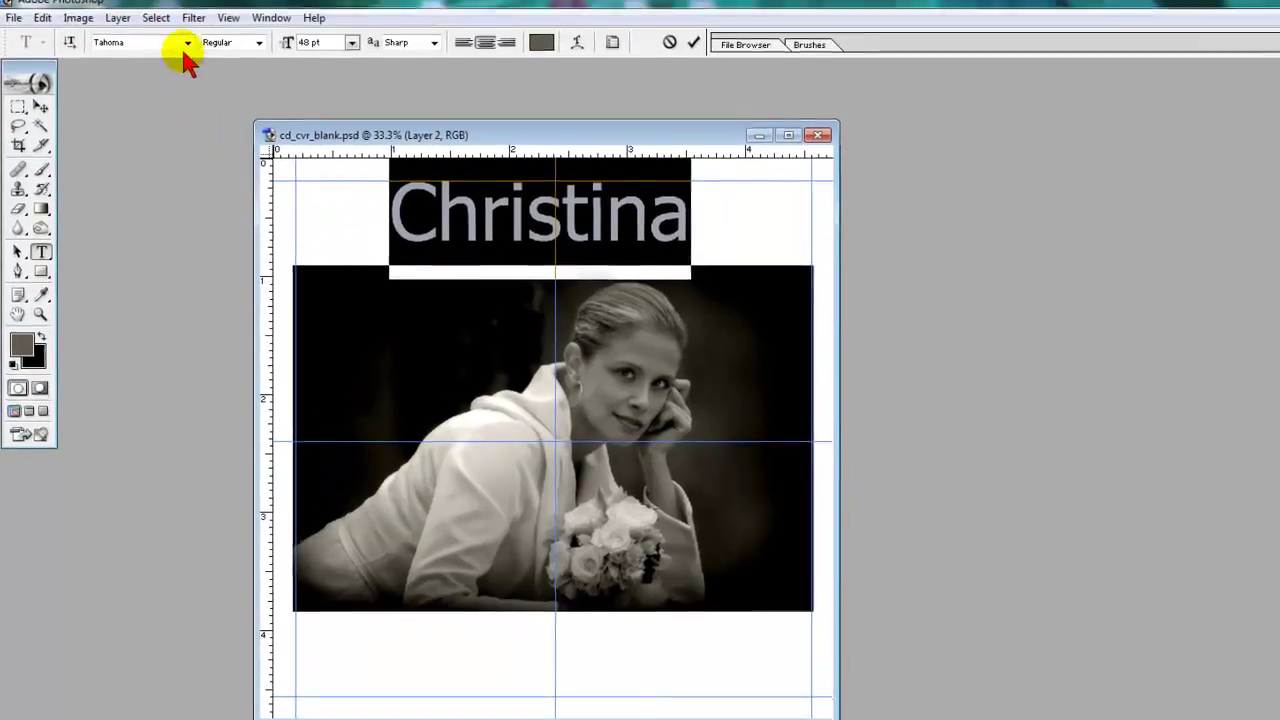
Change the title font to Carpenter ICG.
{"action": "left_click", "coordinate": [186, 42]}
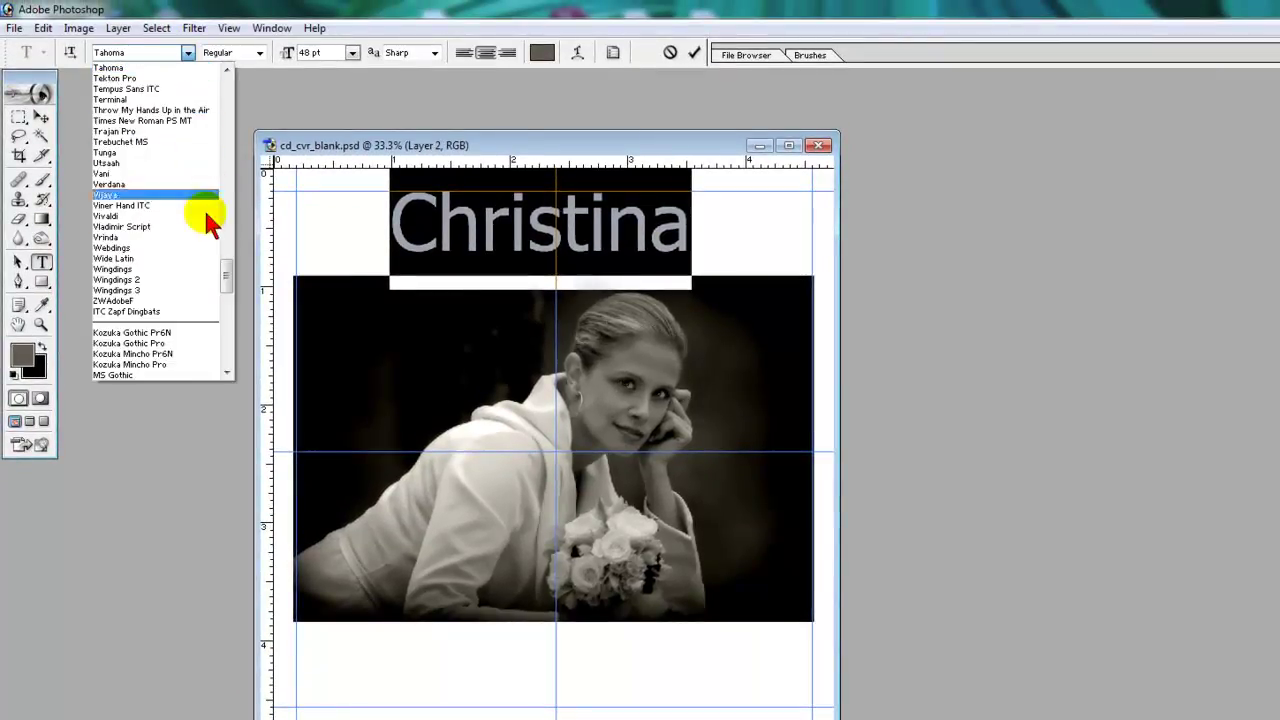
{"action": "left_click_drag", "start_coordinate": [230, 272], "coordinate": [255, 133]}
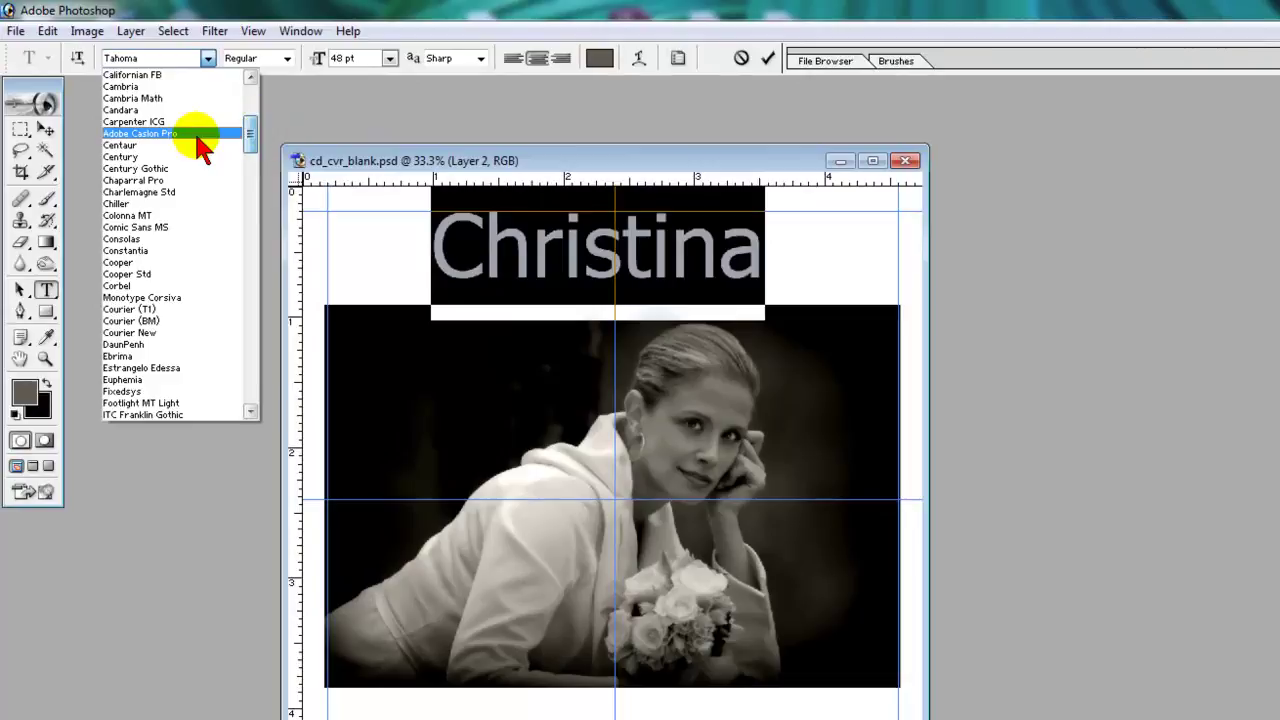
{"action": "left_click", "coordinate": [130, 121]}
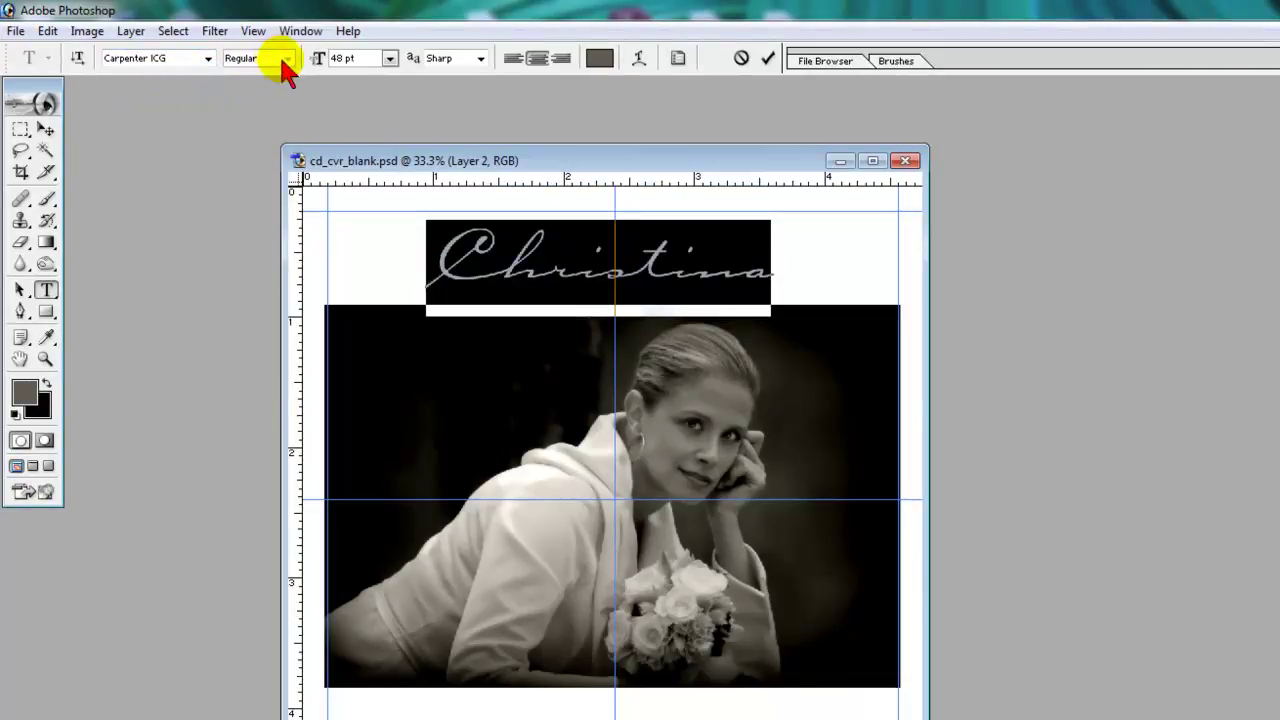
Set the Christina title to 60 pt, commit it, and nudge it down toward the photo.
{"action": "left_click", "coordinate": [390, 60]}
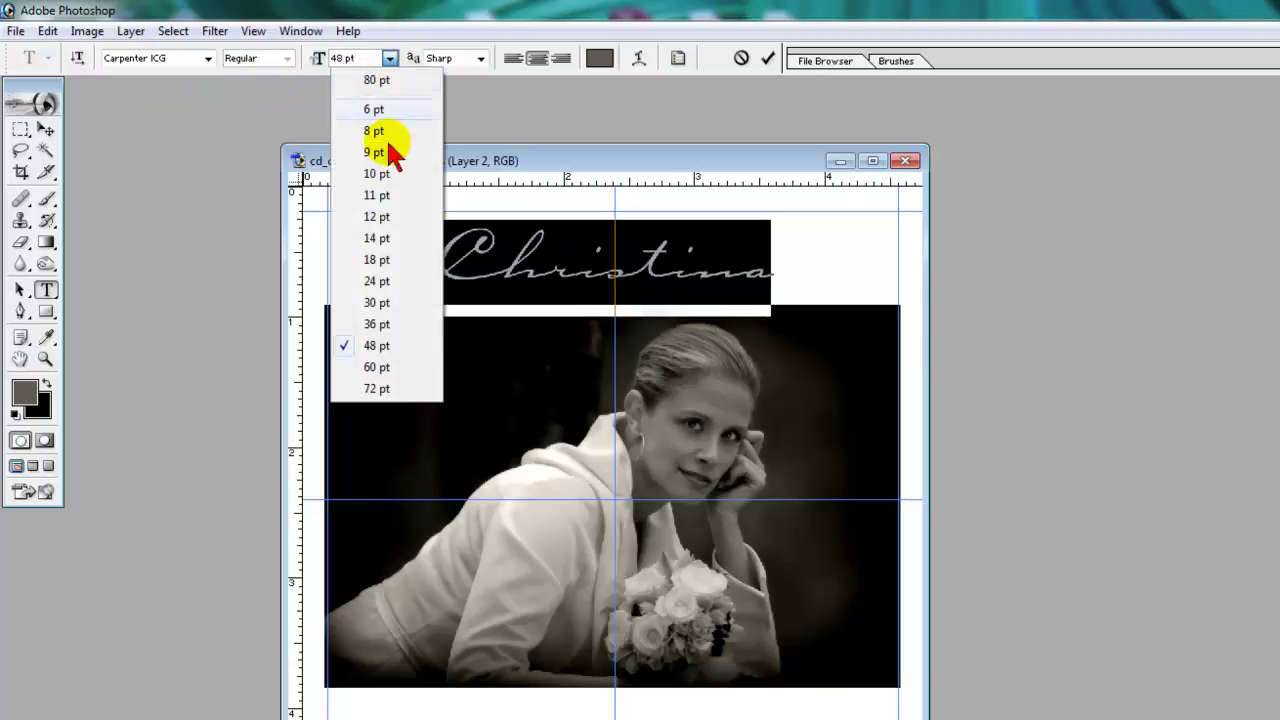
{"action": "left_click", "coordinate": [387, 370]}
{"action": "left_click", "coordinate": [426, 315]}
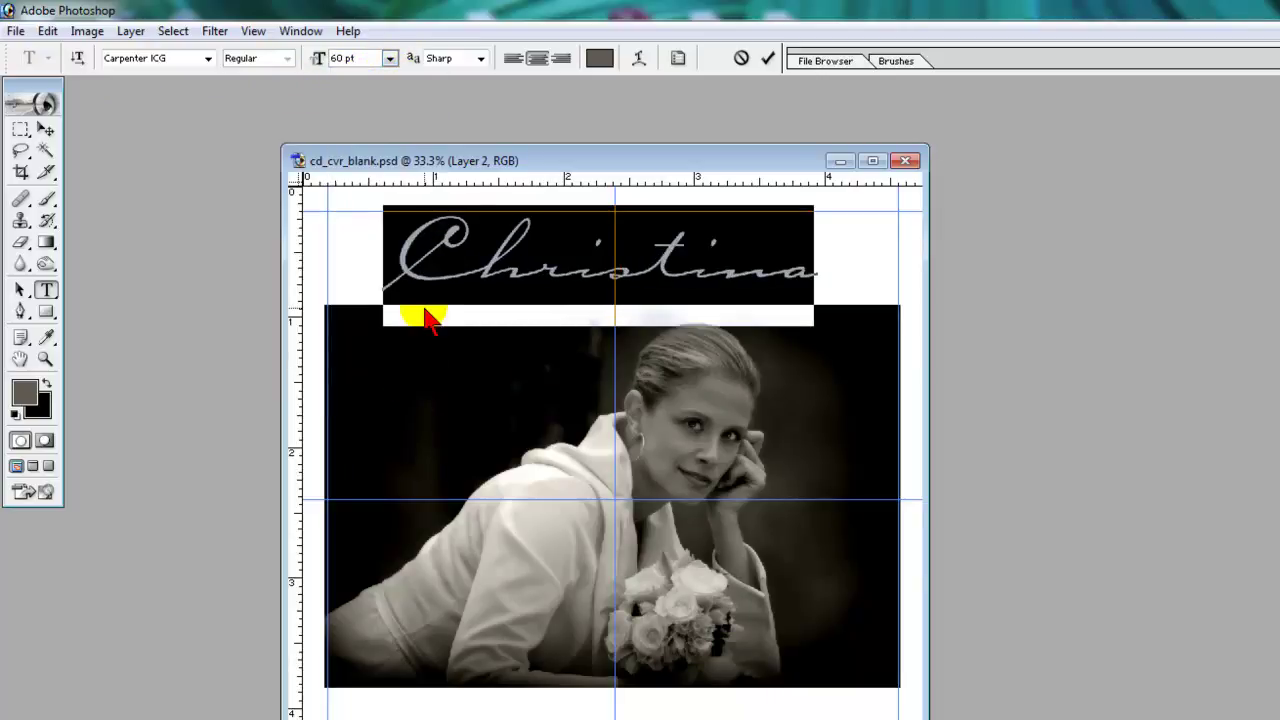
{"action": "left_click", "coordinate": [46, 130]}
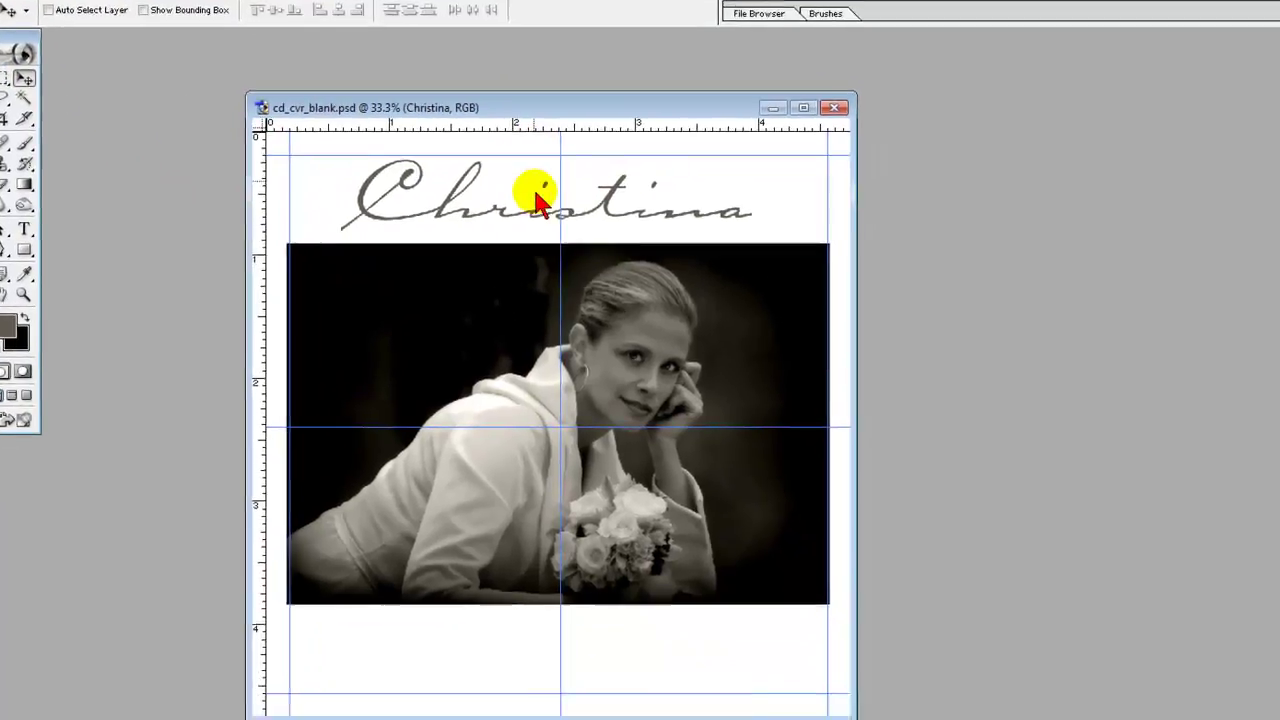
{"action": "mouse_move", "coordinate": [580, 245]}
{"action": "left_mouse_down"}
{"action": "mouse_move", "coordinate": [637, 254]}
{"action": "mouse_move", "coordinate": [603, 252]}
{"action": "left_mouse_up"}
{"action": "left_click_drag", "start_coordinate": [480, 112], "coordinate": [480, 120]}
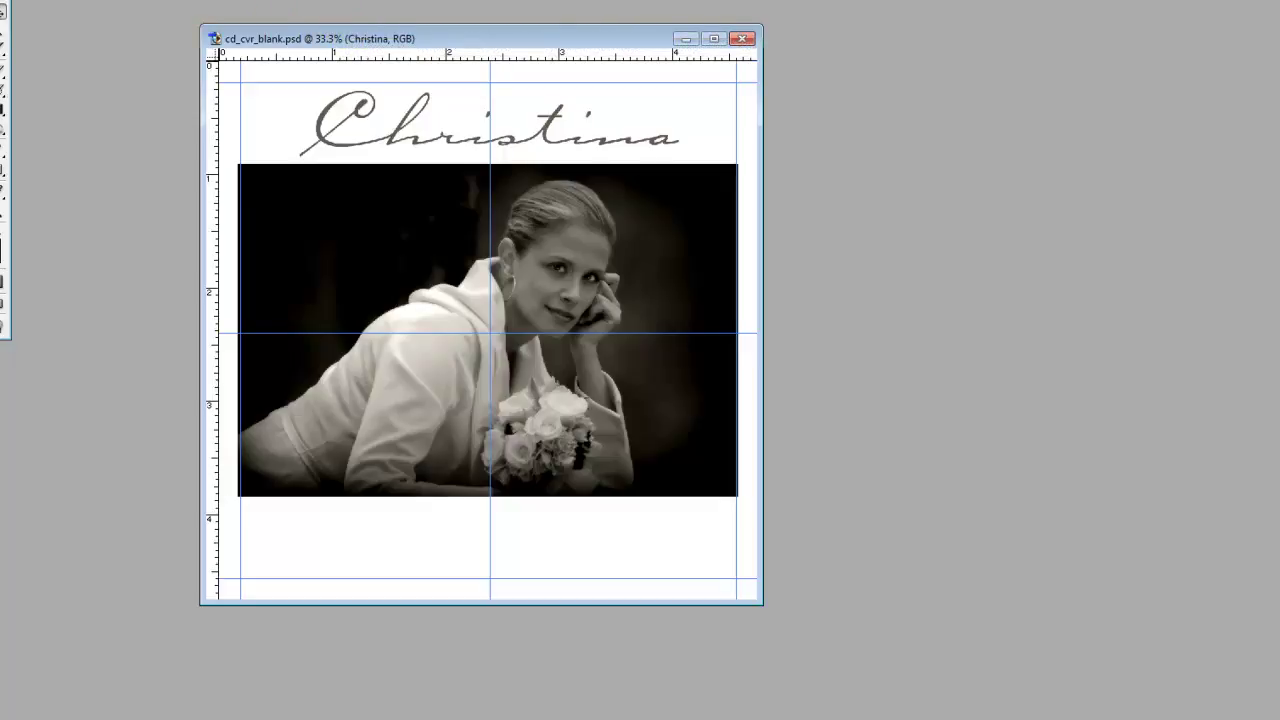
Give the Christina title a drop shadow with opacity 51, spread 5 and size 29.
{"action": "key", "text": "alt+l"}
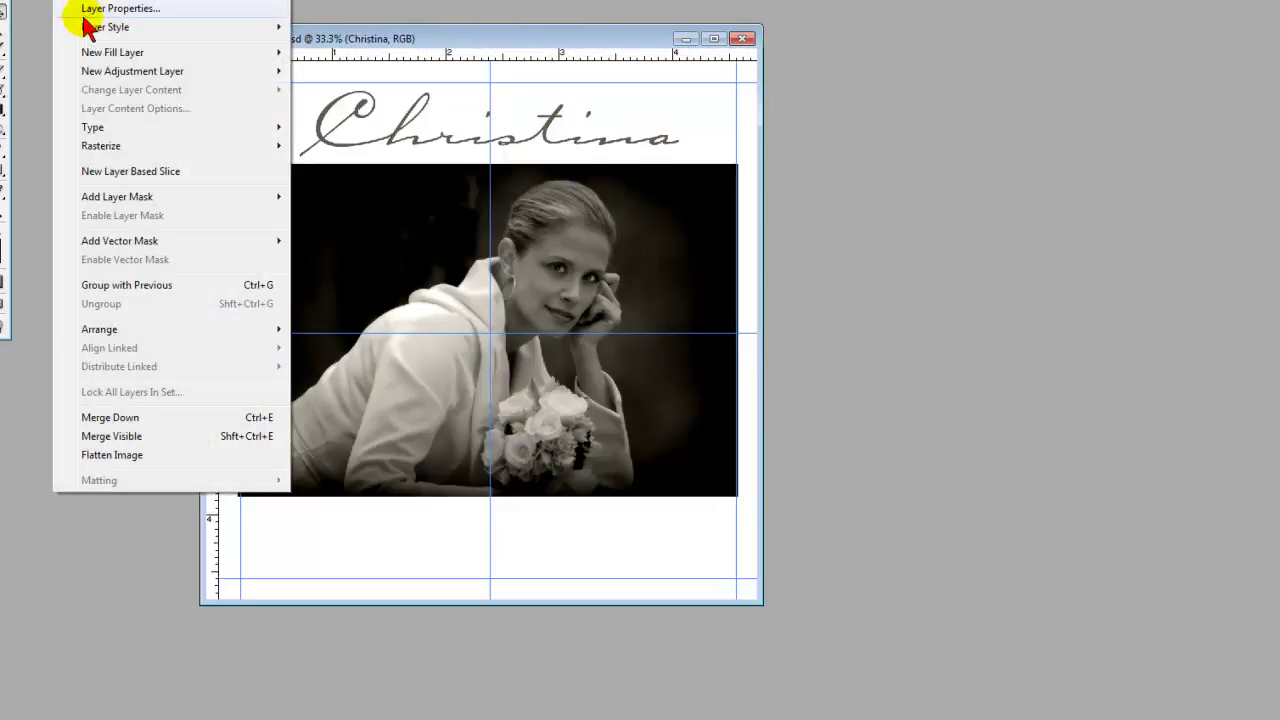
{"action": "mouse_move", "coordinate": [87, 29]}
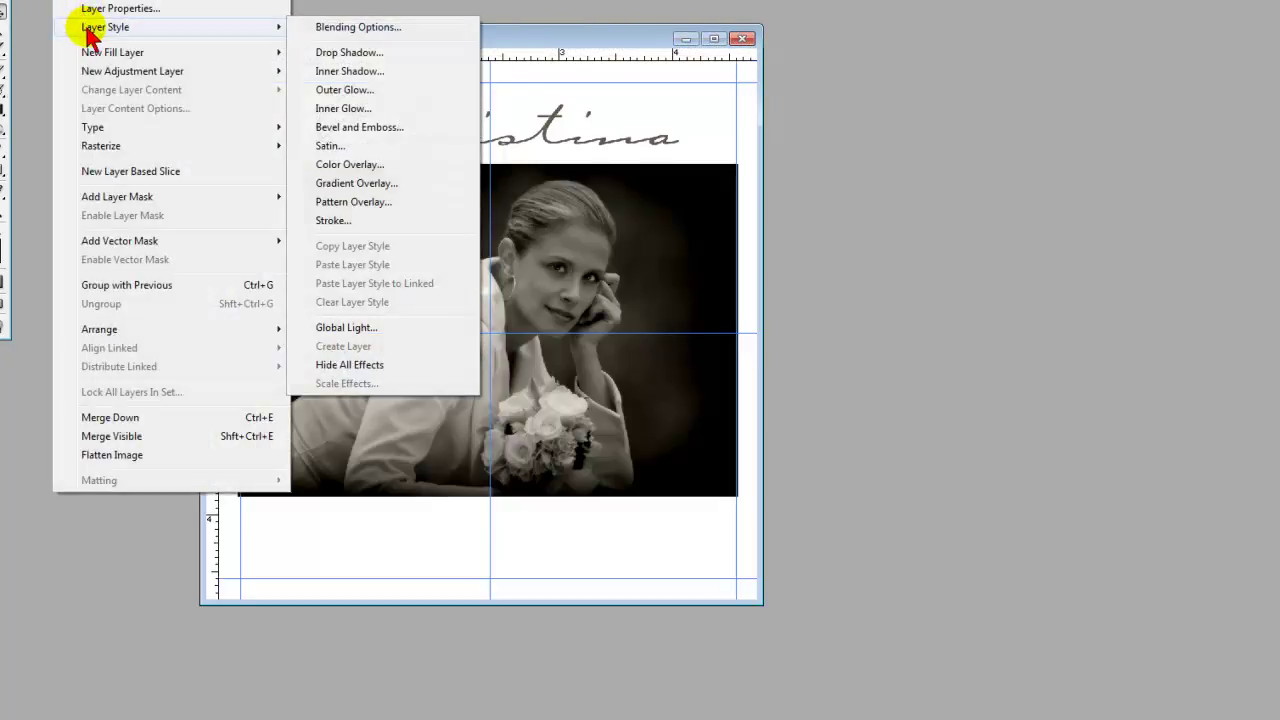
{"action": "left_click", "coordinate": [352, 54]}
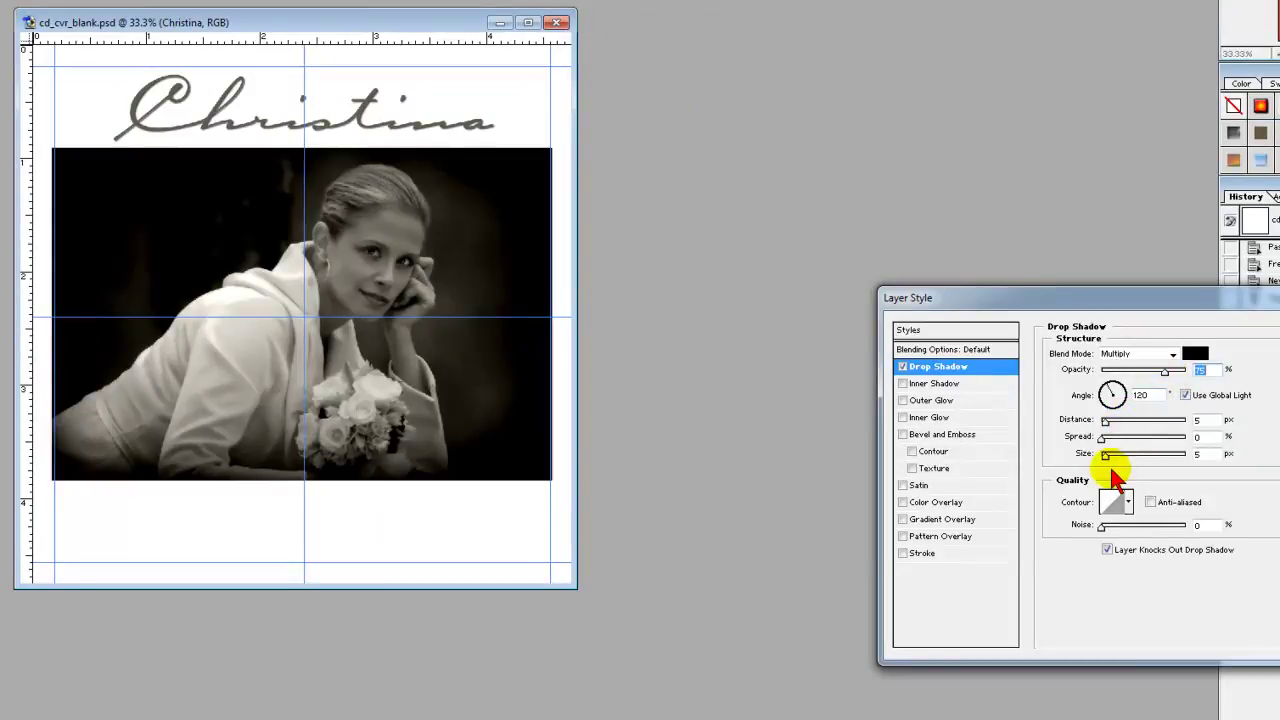
{"action": "mouse_move", "coordinate": [1105, 455]}
{"action": "left_mouse_down"}
{"action": "mouse_move", "coordinate": [1116, 464]}
{"action": "mouse_move", "coordinate": [1102, 442]}
{"action": "mouse_move", "coordinate": [1108, 451]}
{"action": "left_mouse_up"}
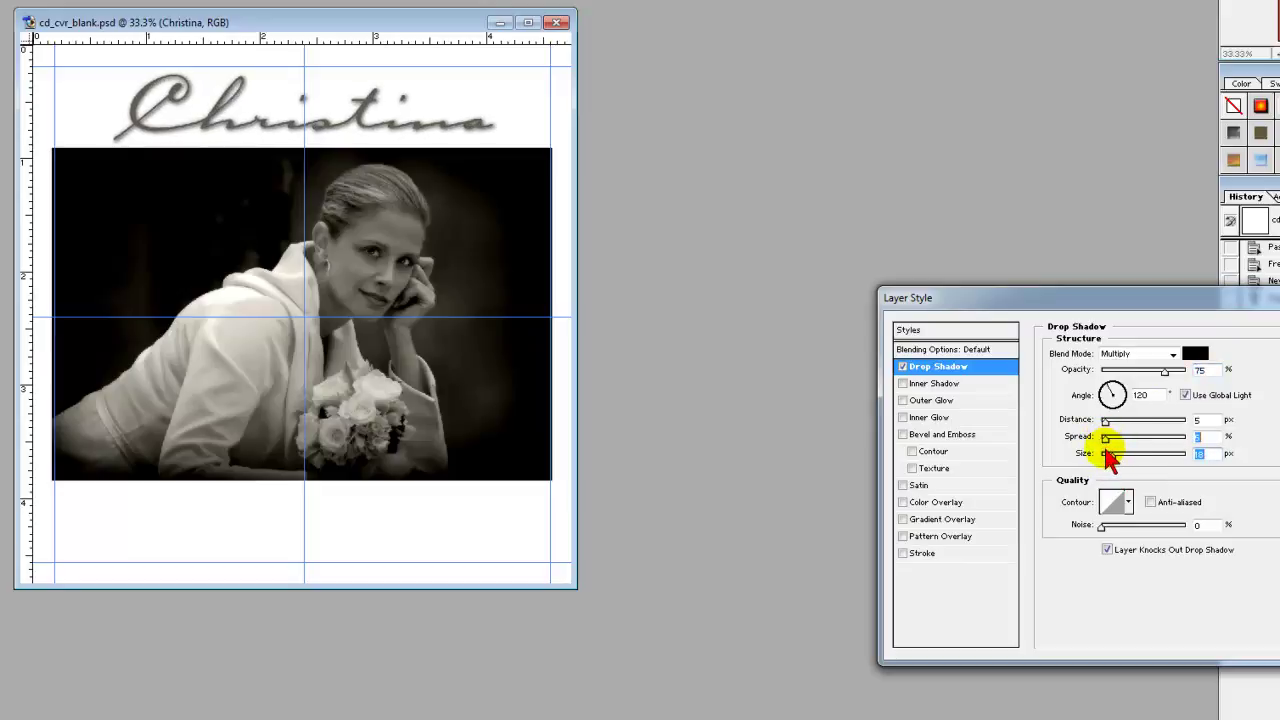
{"action": "left_click", "coordinate": [1165, 375]}
{"action": "left_click_drag", "start_coordinate": [1168, 380], "coordinate": [1144, 379]}
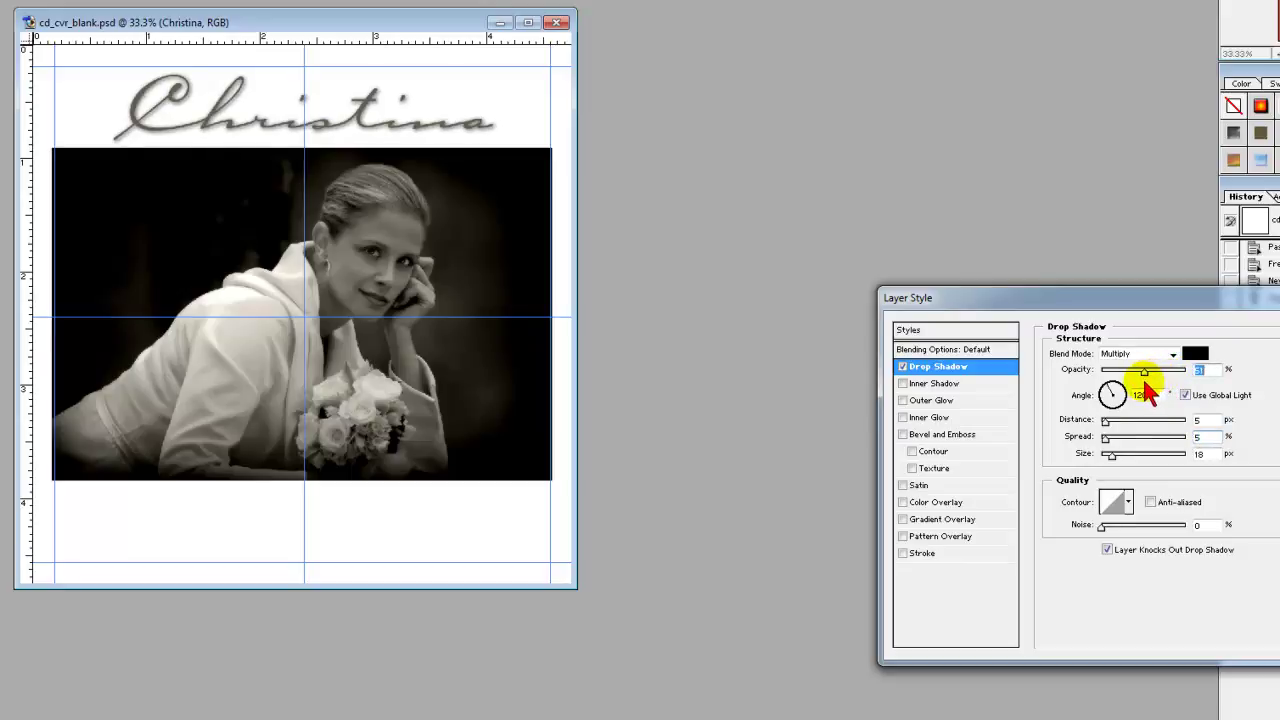
{"action": "left_click_drag", "start_coordinate": [1112, 458], "coordinate": [1116, 460]}
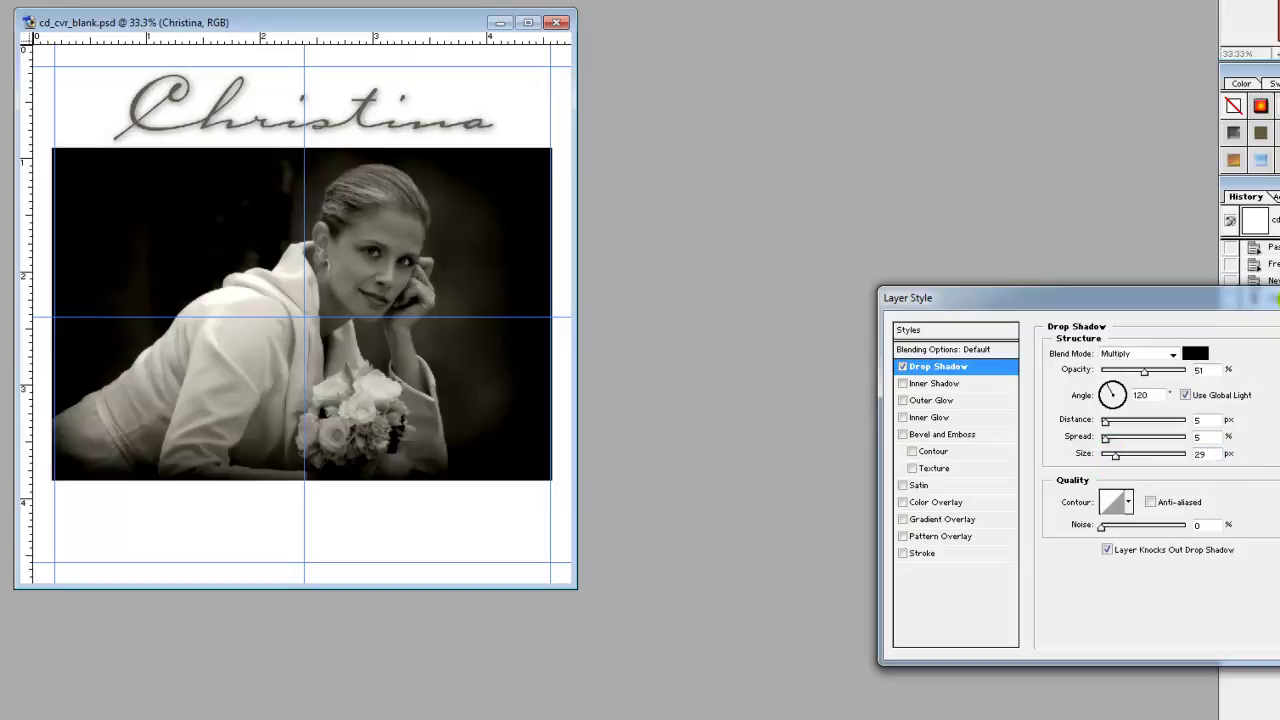
Add Bevel and Emboss to the title and confirm the layer style.
{"action": "left_click", "coordinate": [903, 435]}
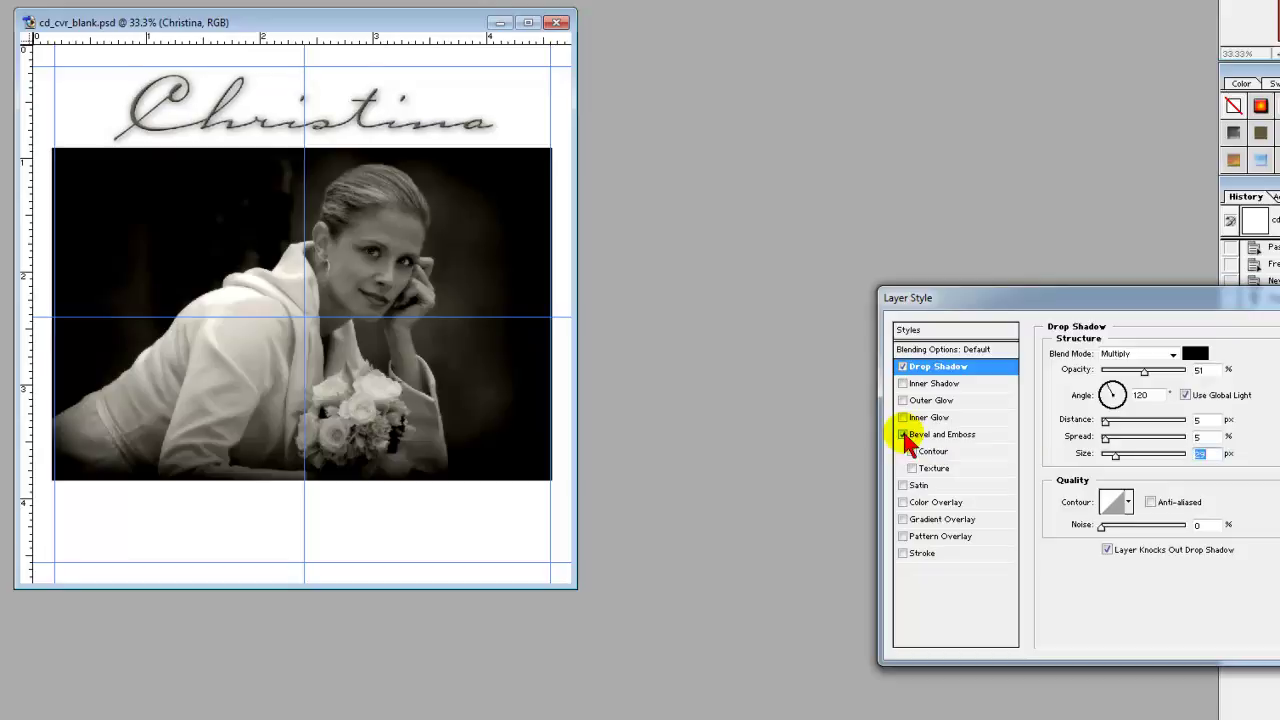
{"action": "left_click", "coordinate": [904, 436]}
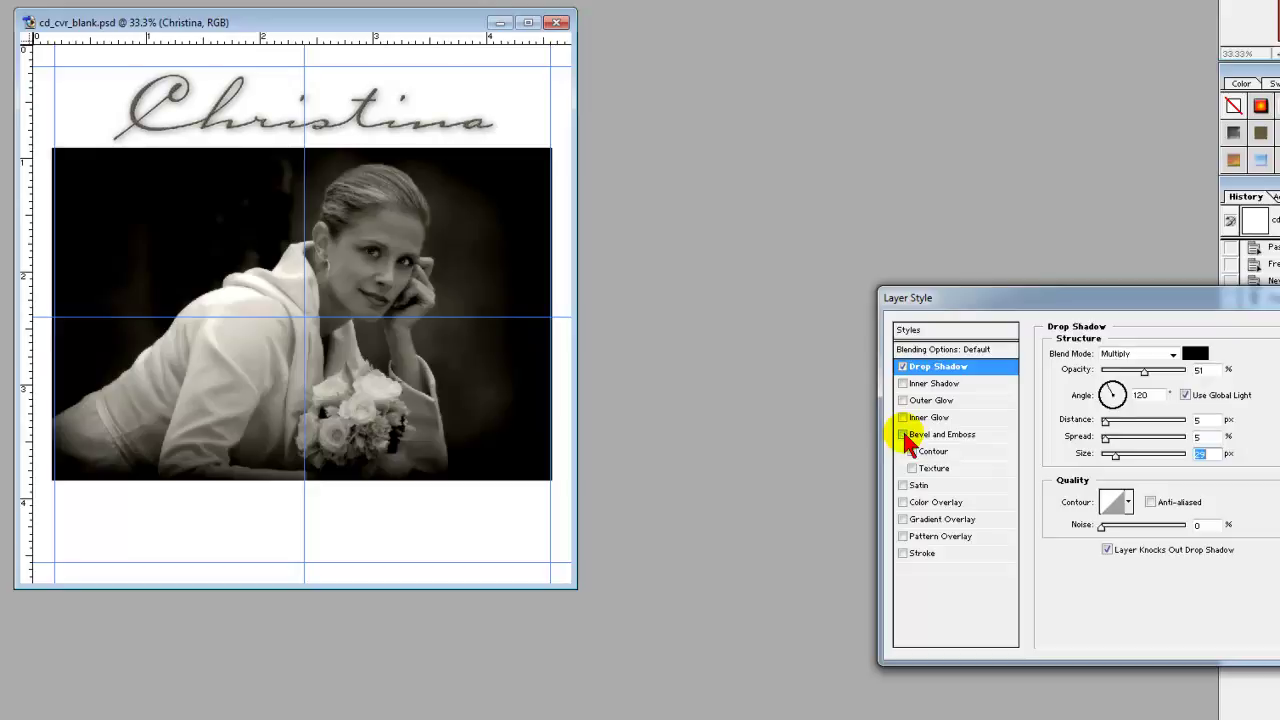
{"action": "left_click", "coordinate": [904, 436]}
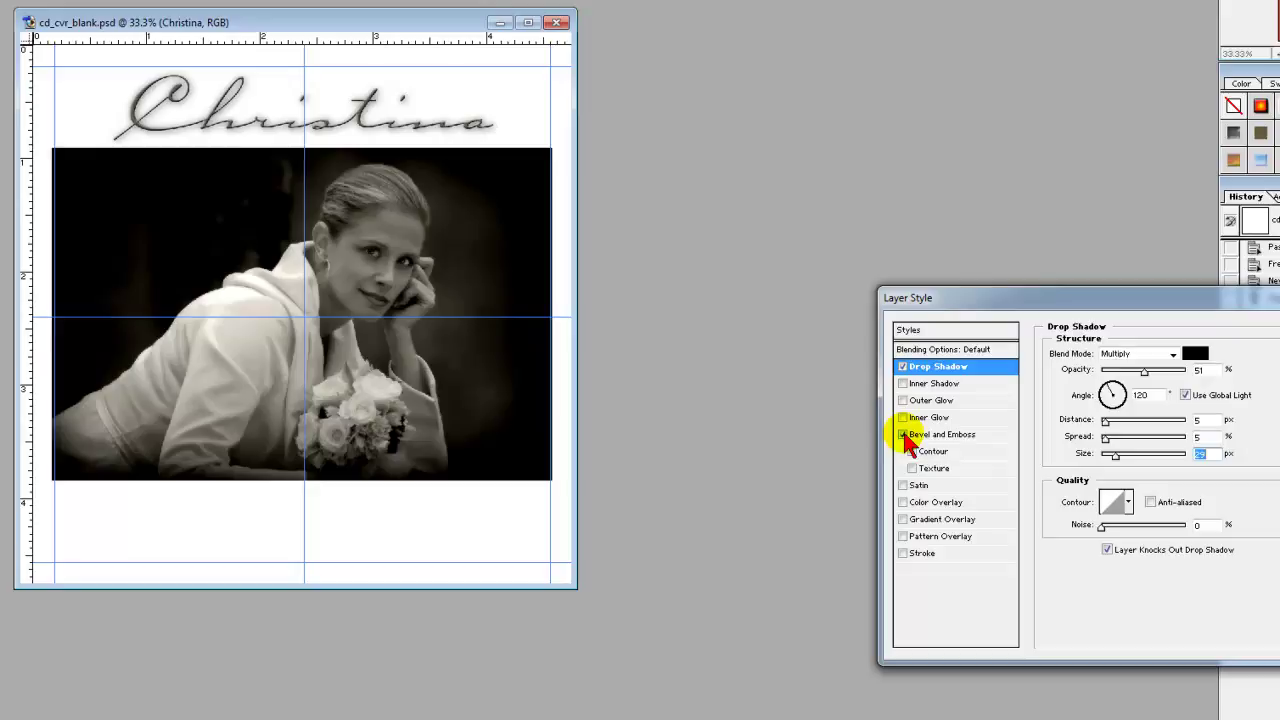
{"action": "key", "text": "Return"}
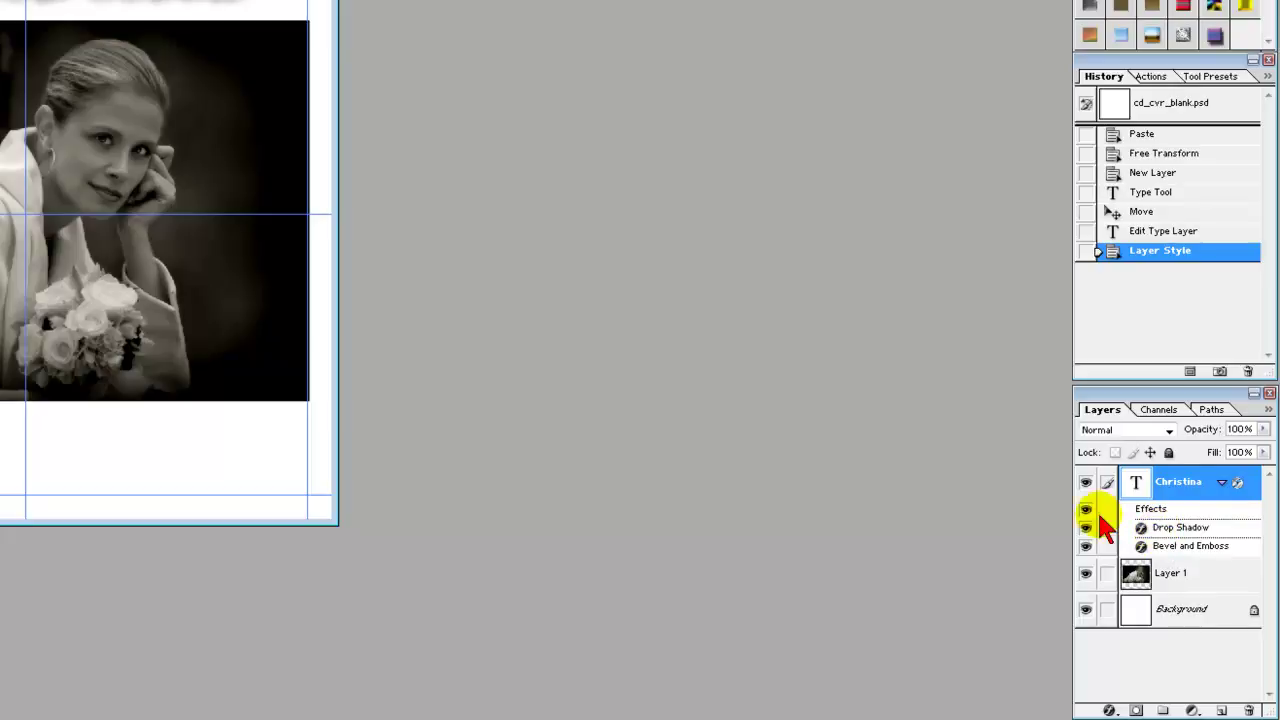
Copy the Christina layer's style from the Layers palette.
{"action": "right_click", "coordinate": [1161, 527]}
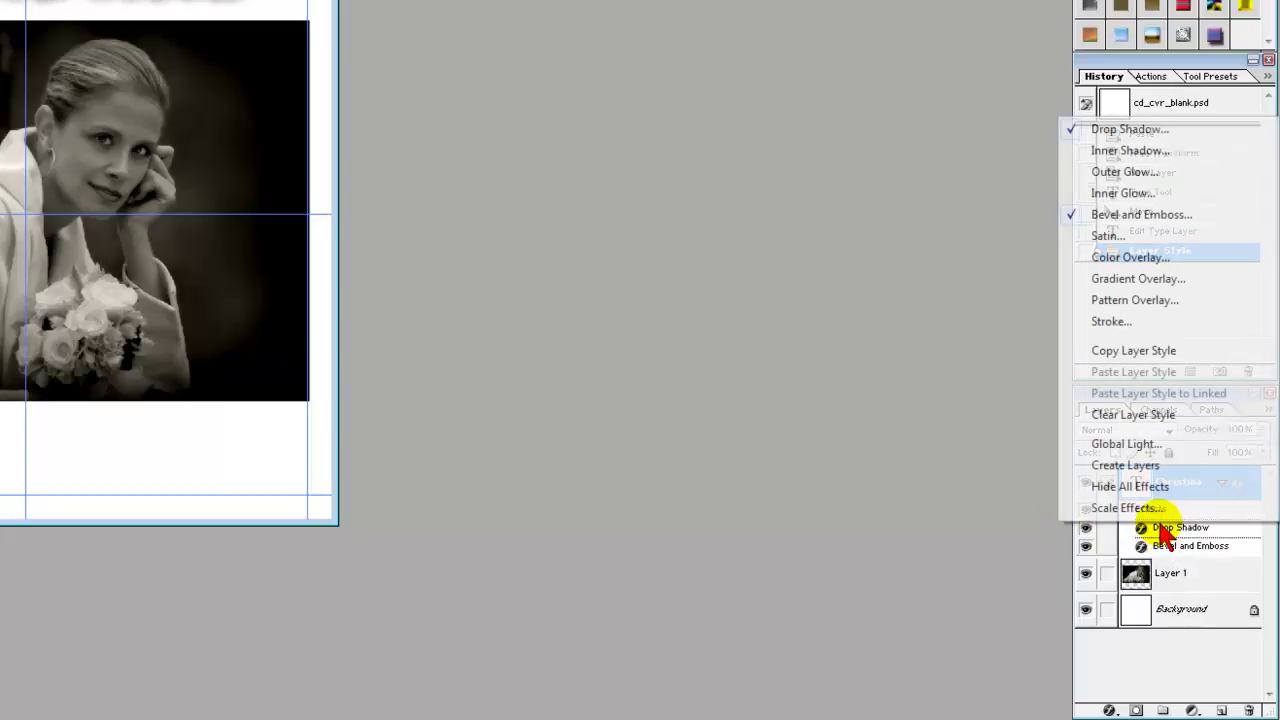
{"action": "left_click", "coordinate": [1110, 352]}
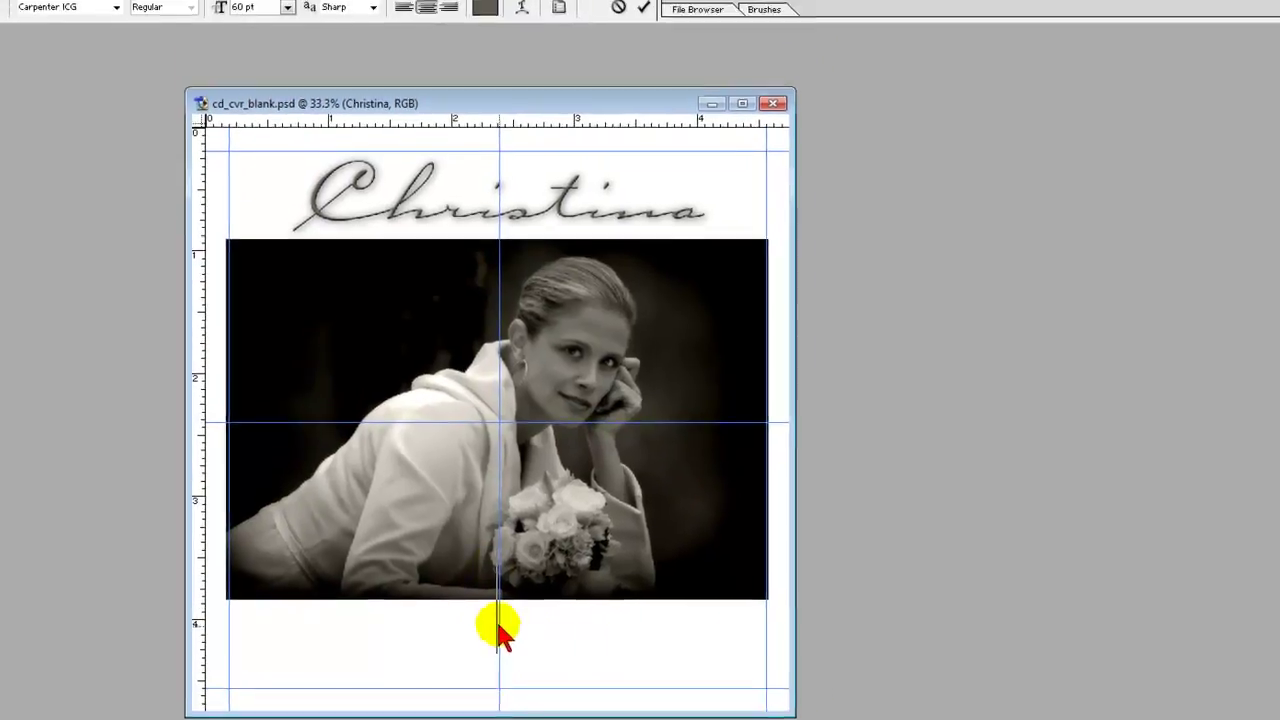
Add a small 24 pt 'by' text line below the portrait and centre it.
{"action": "left_click", "coordinate": [284, 36]}
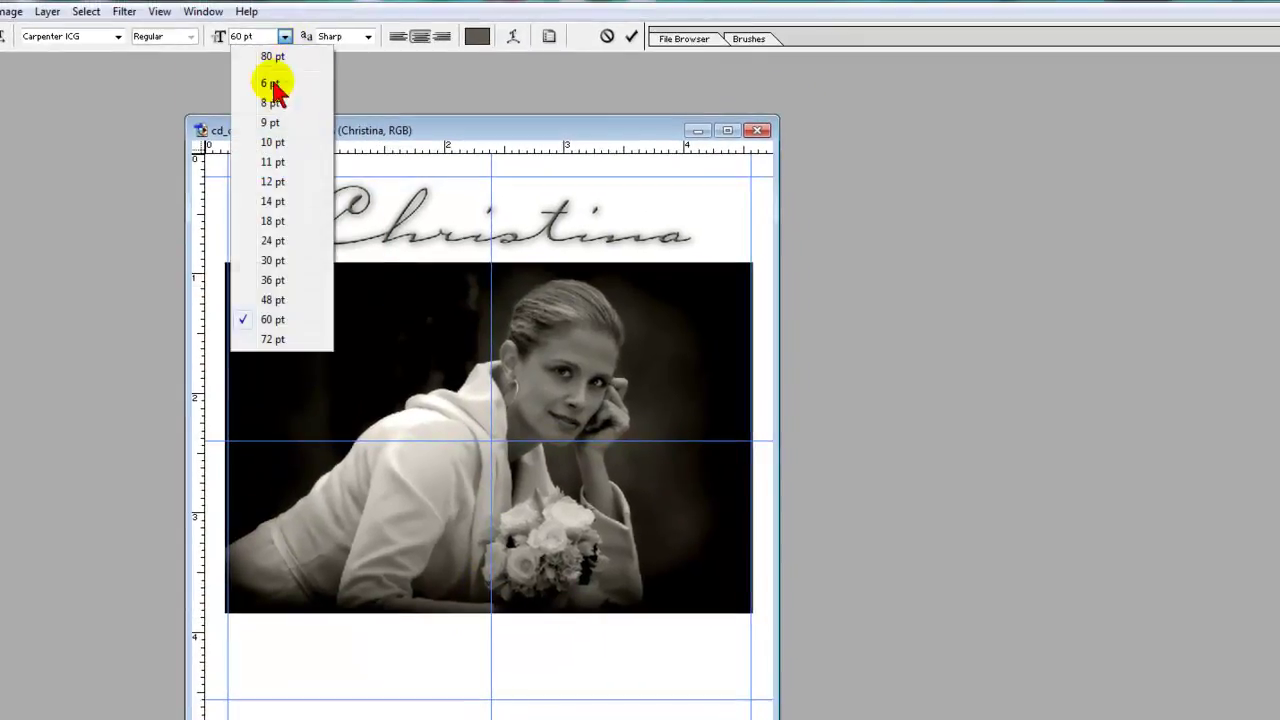
{"action": "left_click", "coordinate": [284, 241]}
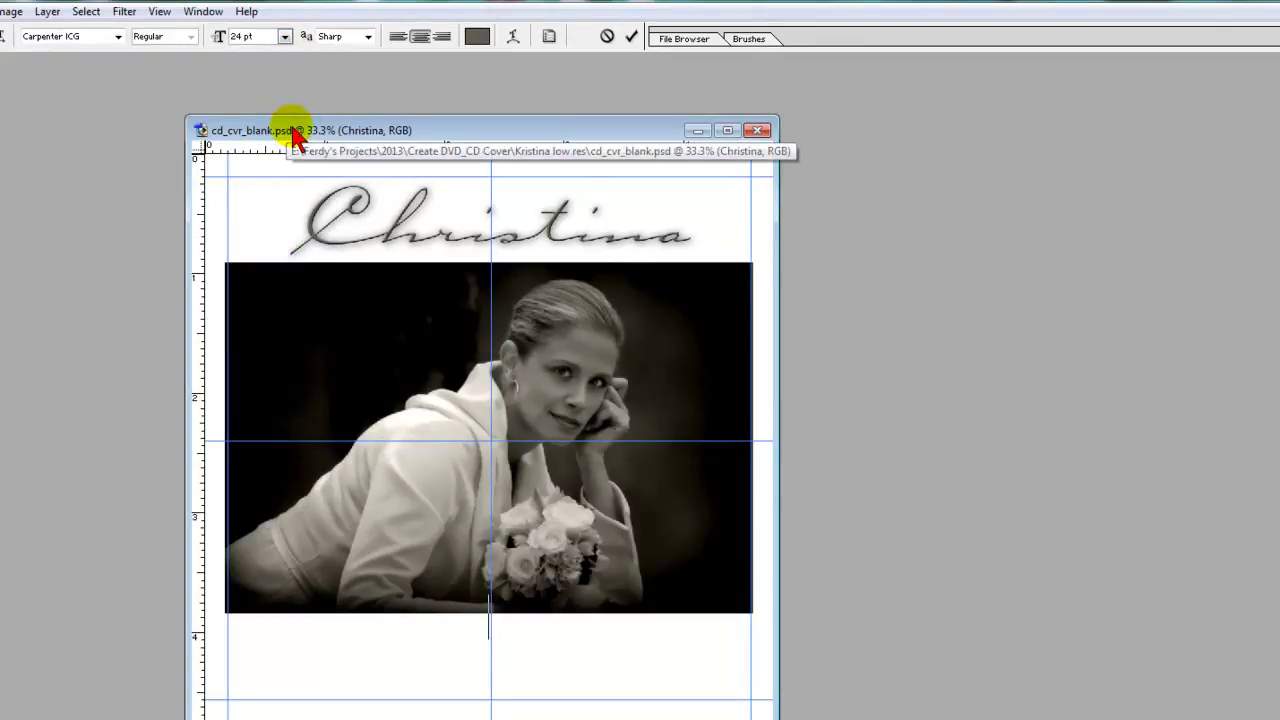
{"action": "type", "text": "Liz"}
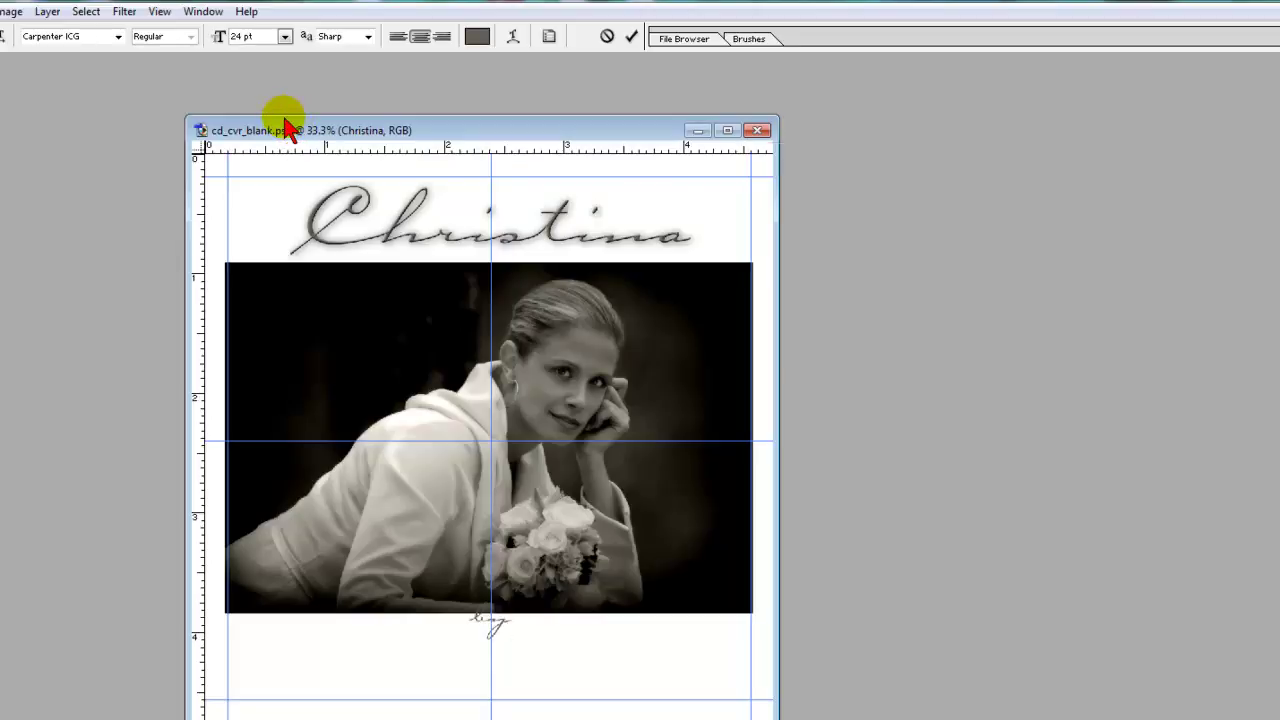
{"action": "type", "text": "v"}
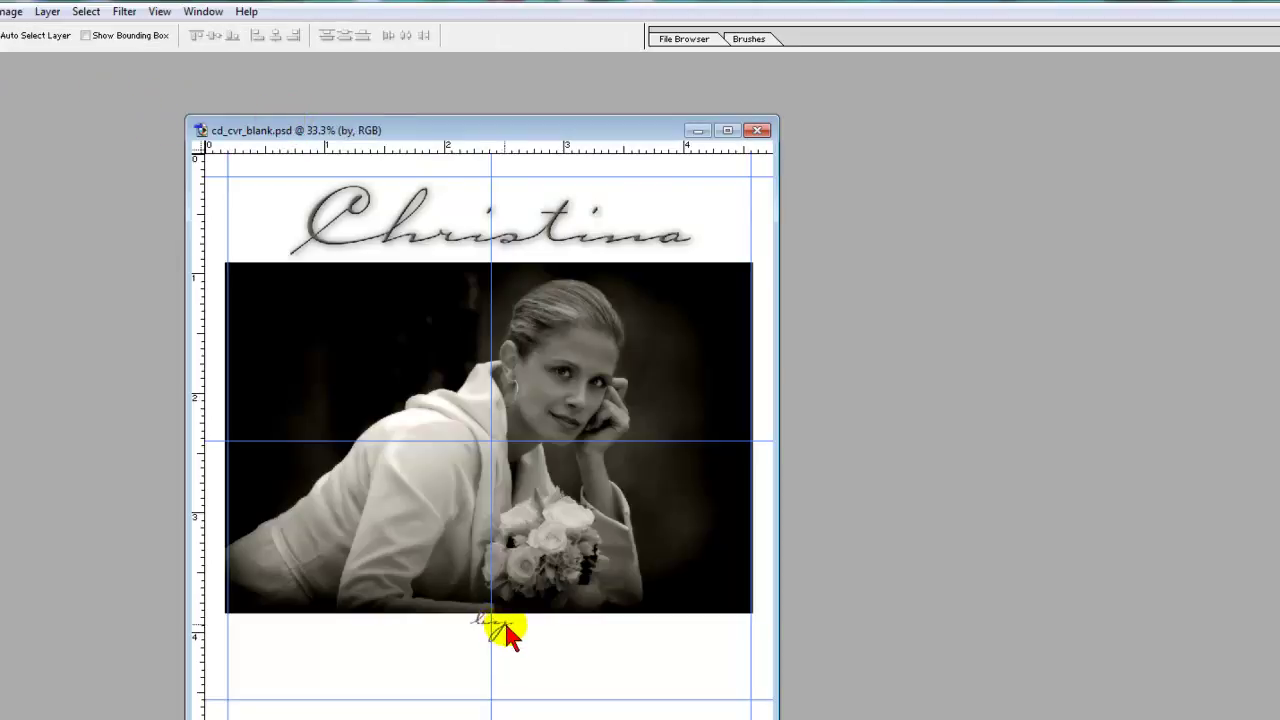
{"action": "left_click_drag", "start_coordinate": [517, 643], "coordinate": [496, 640]}
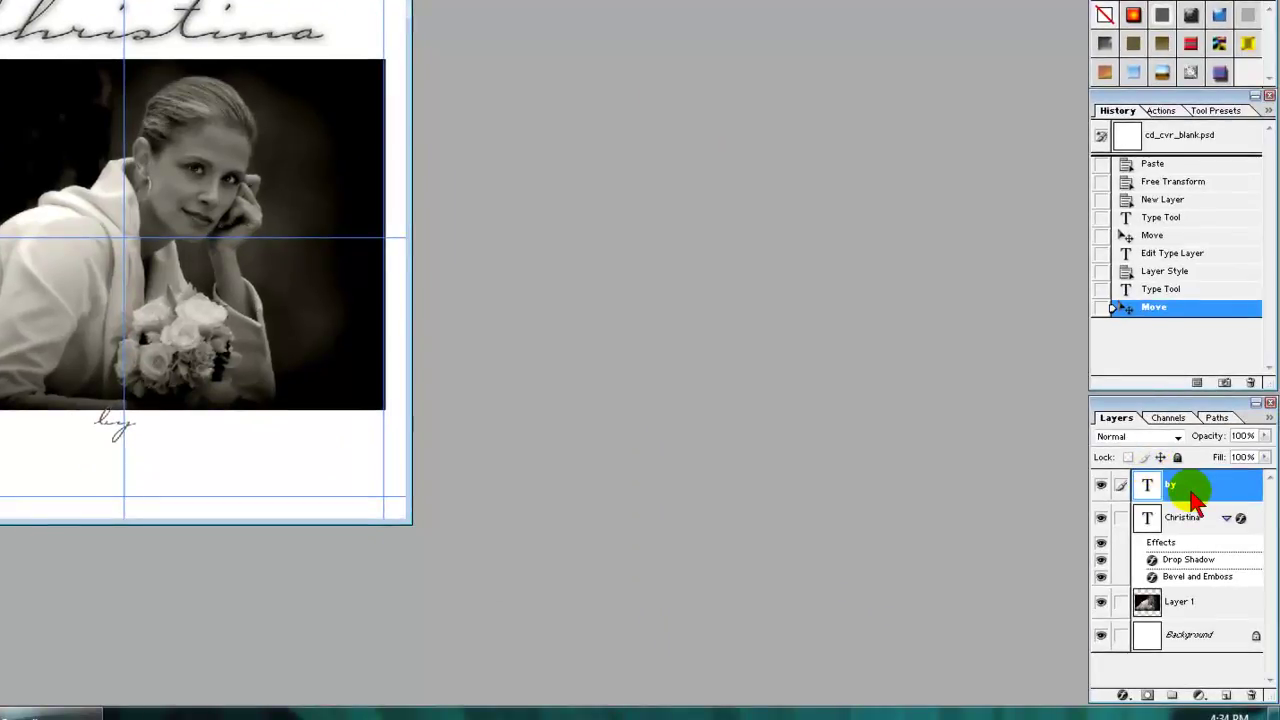
Paste the copied Christina layer style onto the 'by' text layer.
{"action": "right_click", "coordinate": [1193, 497]}
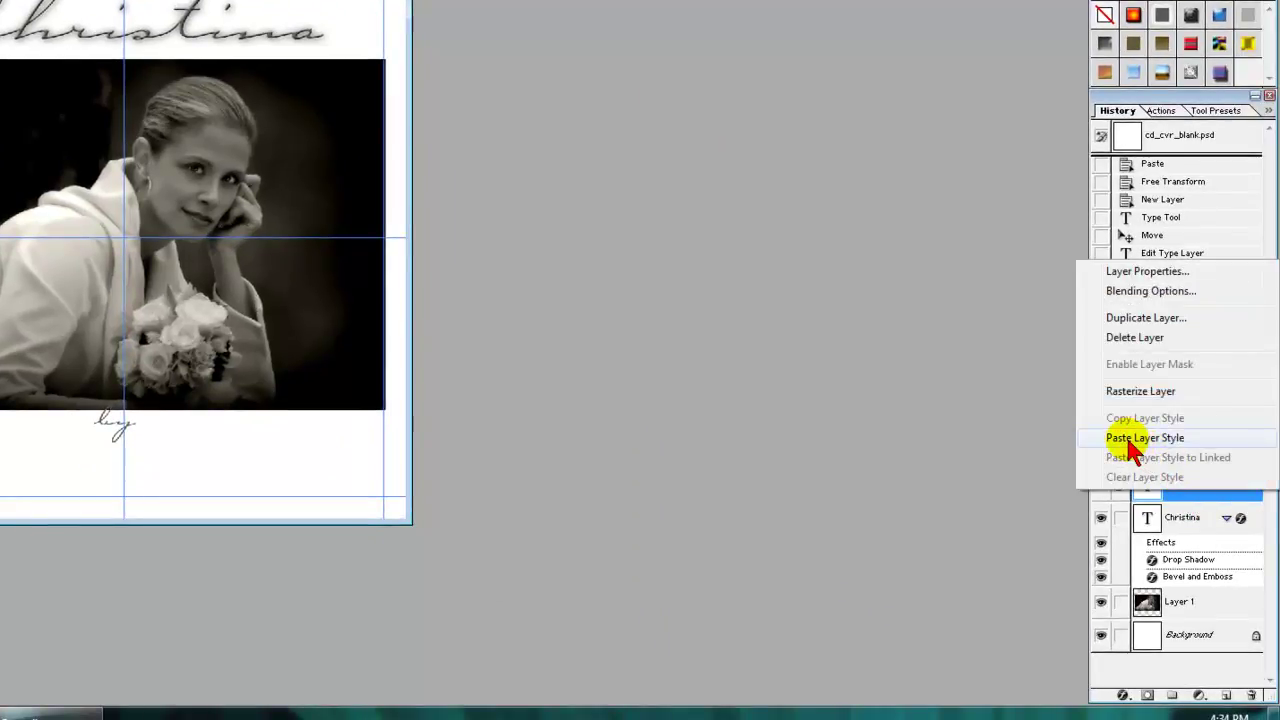
{"action": "left_click", "coordinate": [1130, 440]}
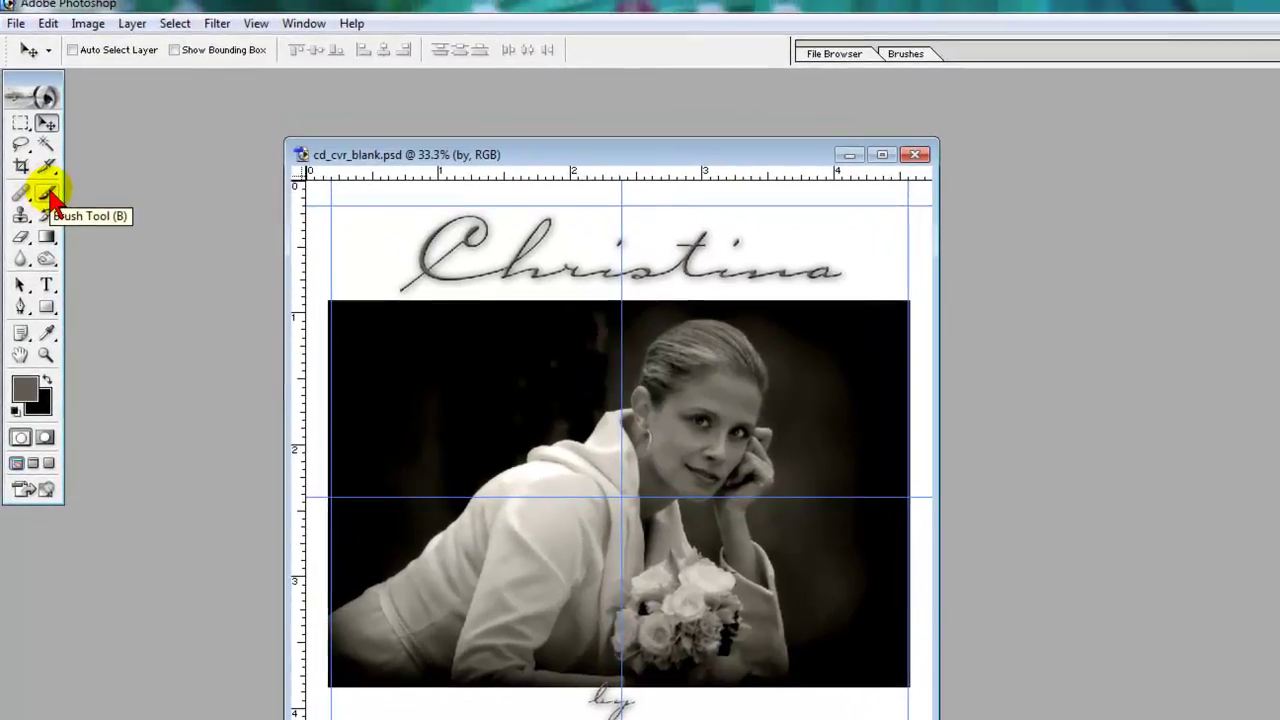
Select the Brush tool with the 401 px preset brush.
{"action": "left_click", "coordinate": [51, 196]}
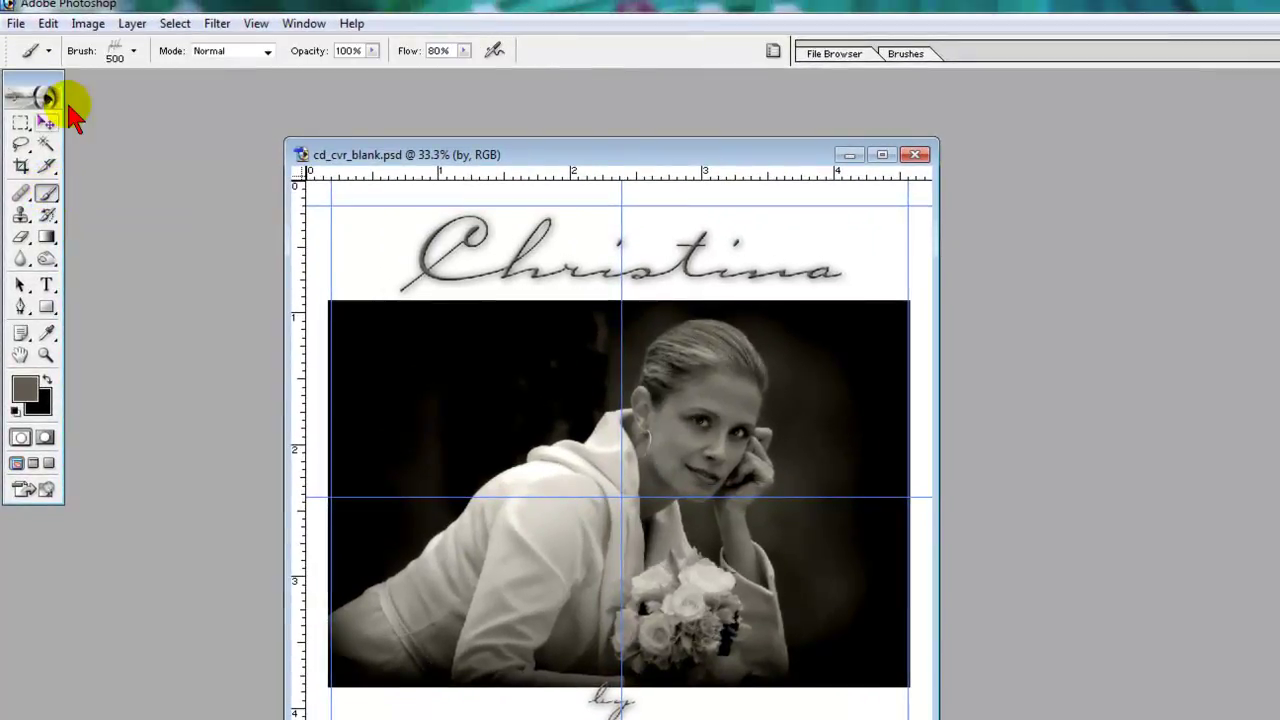
{"action": "left_click", "coordinate": [133, 50]}
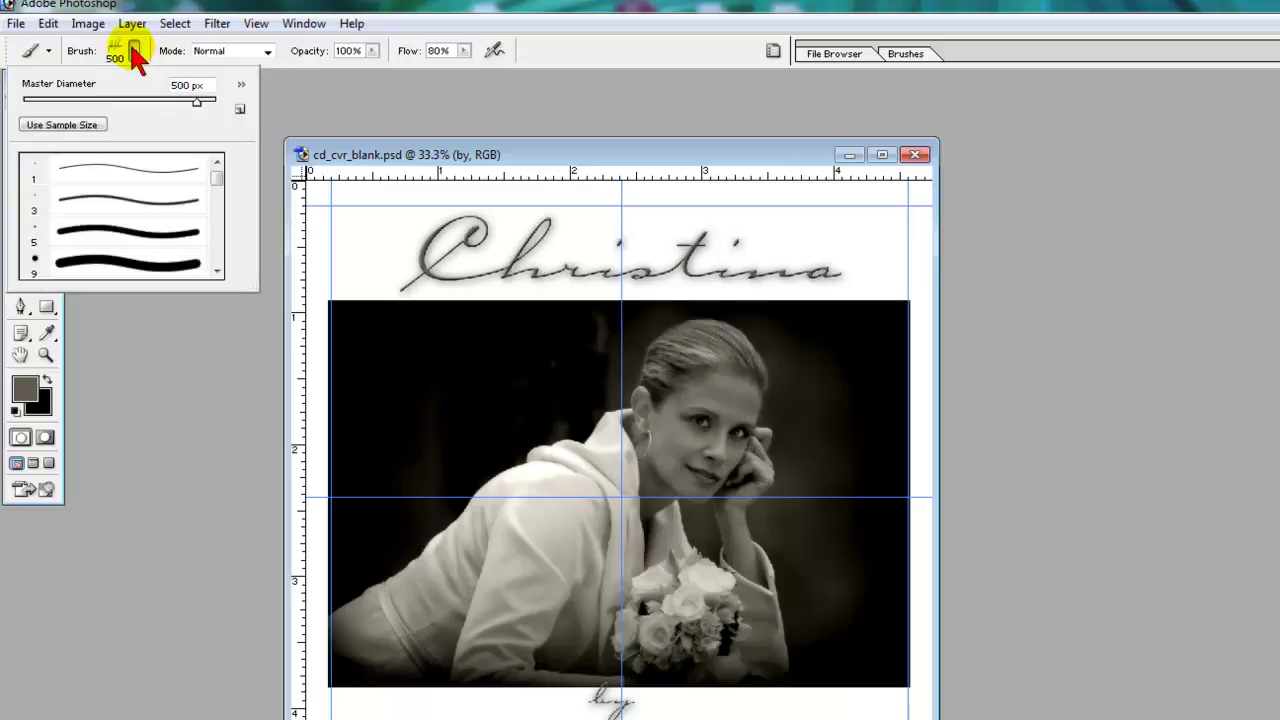
{"action": "left_click_drag", "start_coordinate": [220, 185], "coordinate": [214, 260]}
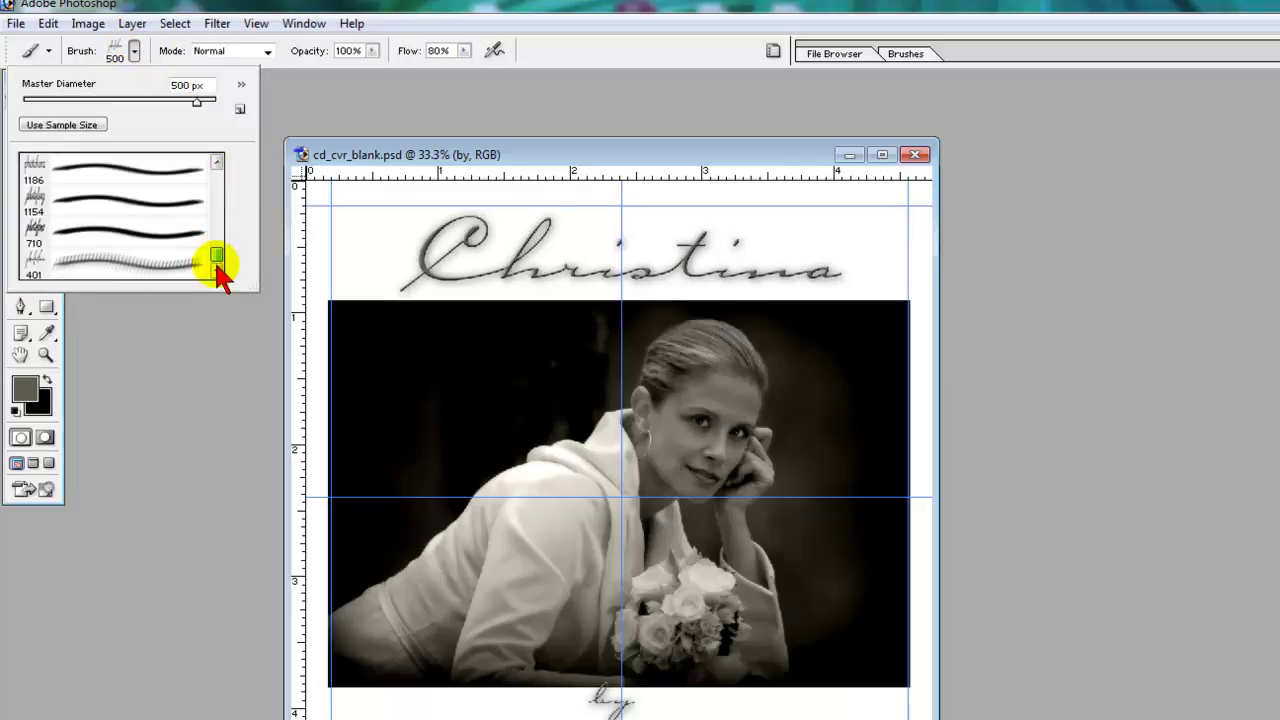
{"action": "left_click", "coordinate": [36, 268]}
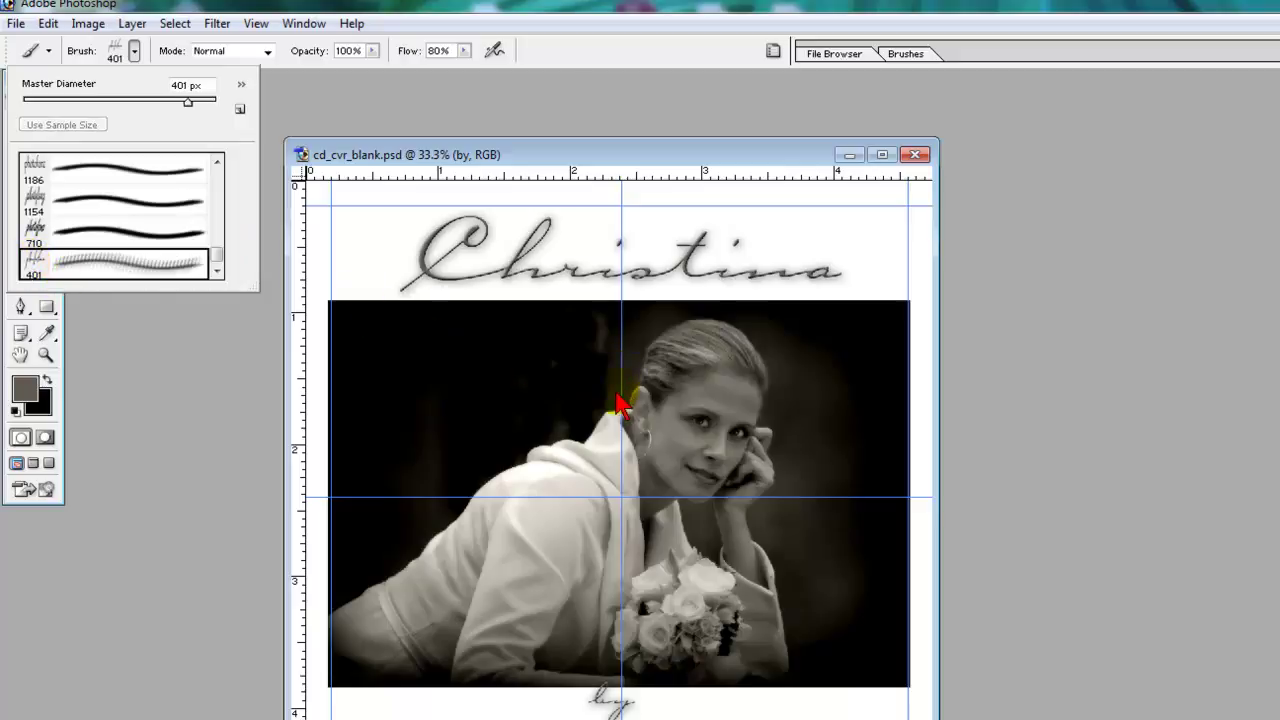
{"action": "left_click", "coordinate": [423, 157]}
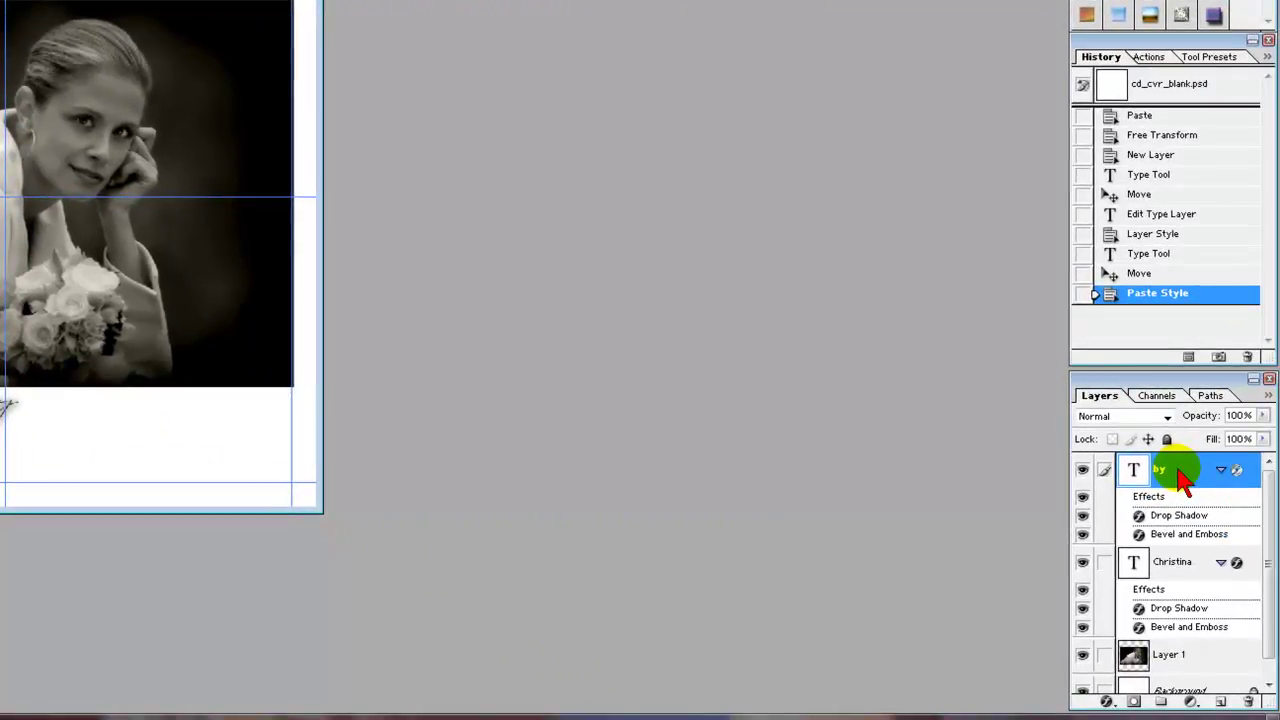
On a new layer, stamp the resized photonz signature brush just right of 'by'.
{"action": "left_click", "coordinate": [1220, 701]}
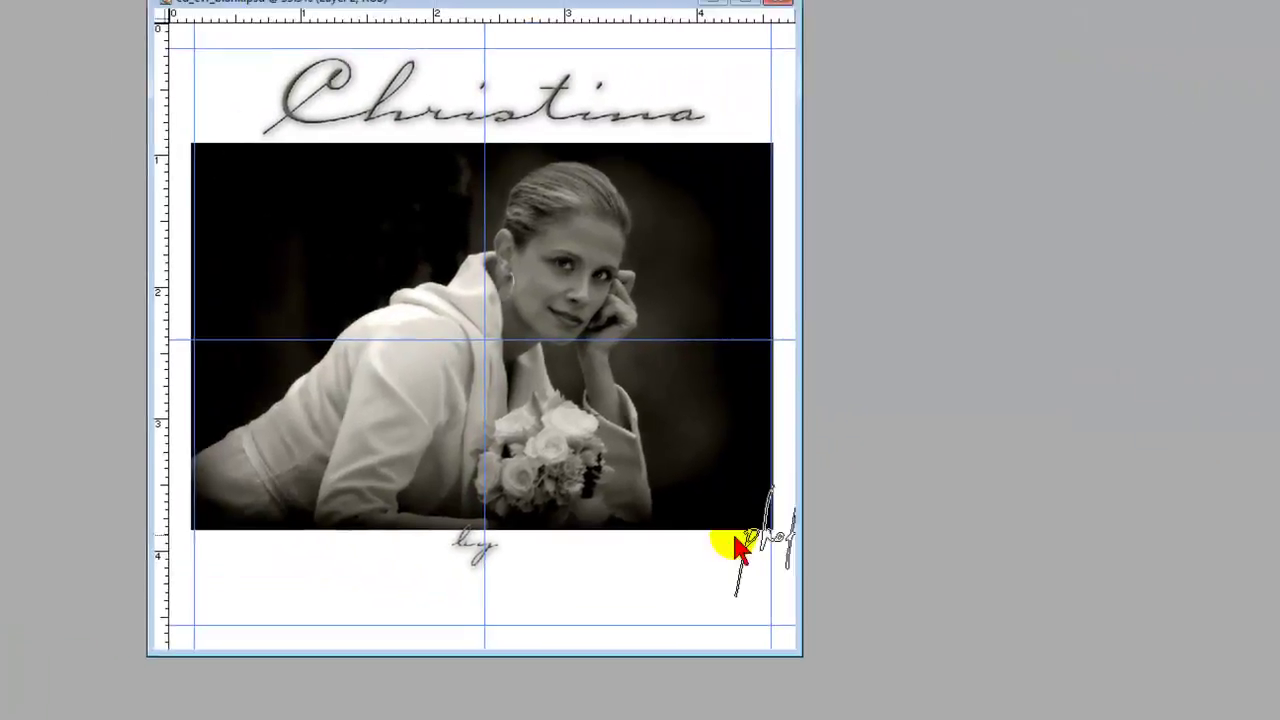
{"action": "left_click", "coordinate": [178, 408]}
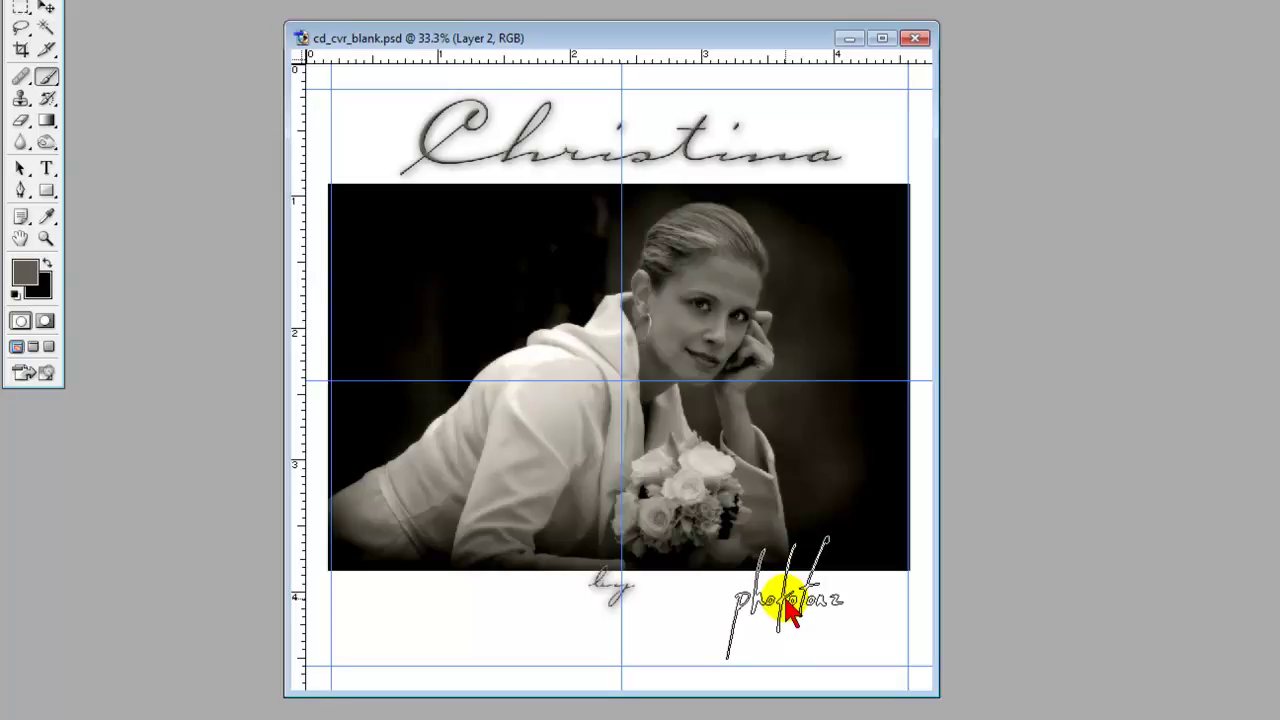
{"action": "key", "text": "bracketleft"}
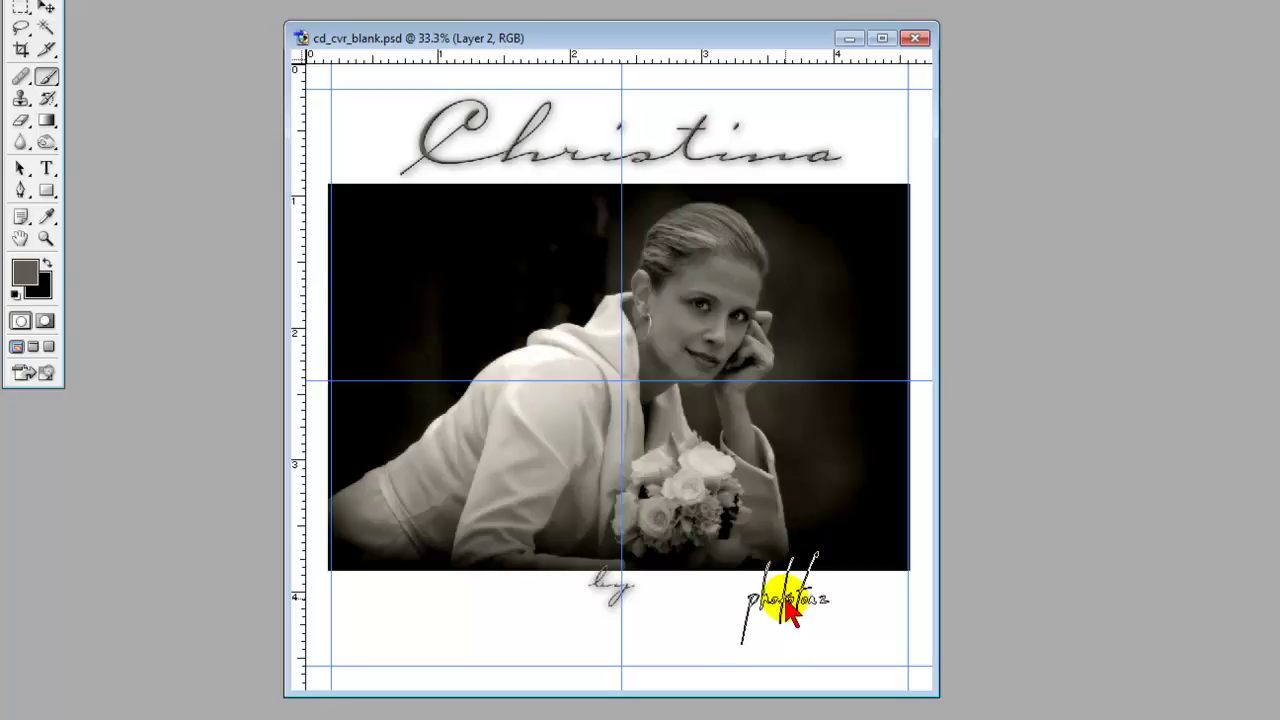
{"action": "key", "text": "bracketright"}
{"action": "key", "text": "bracketright"}
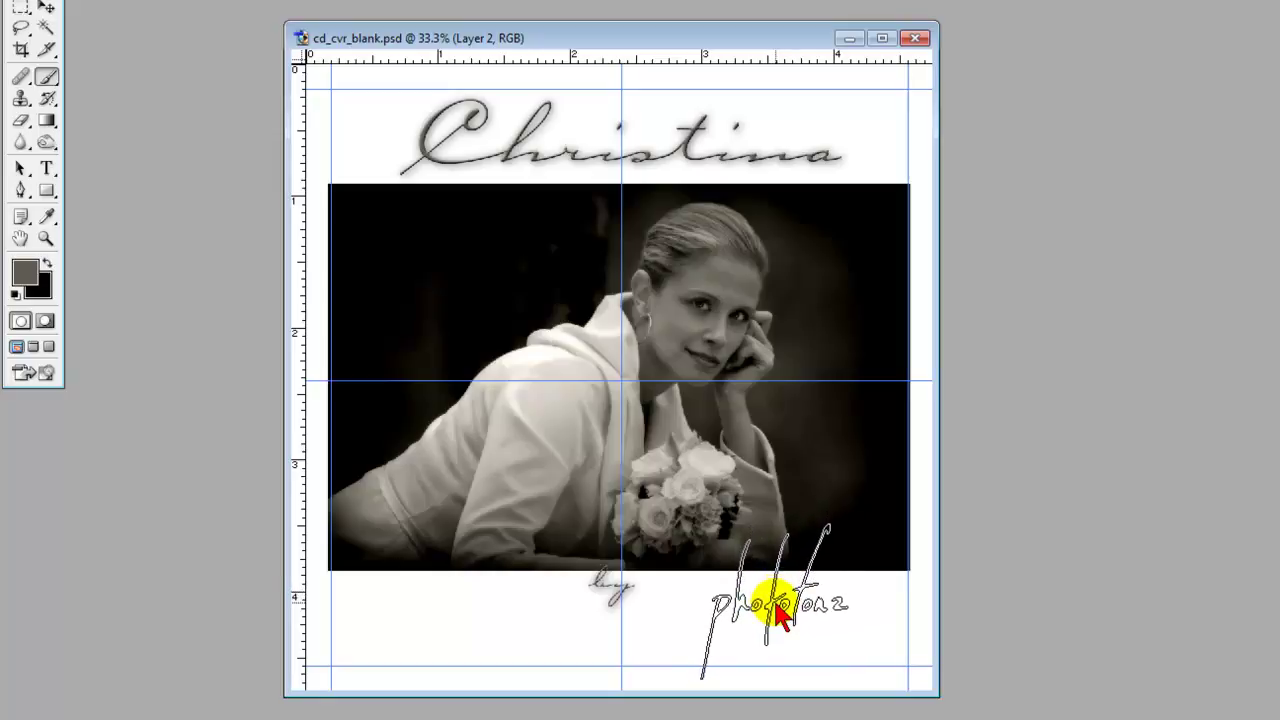
{"action": "left_click", "coordinate": [775, 605]}
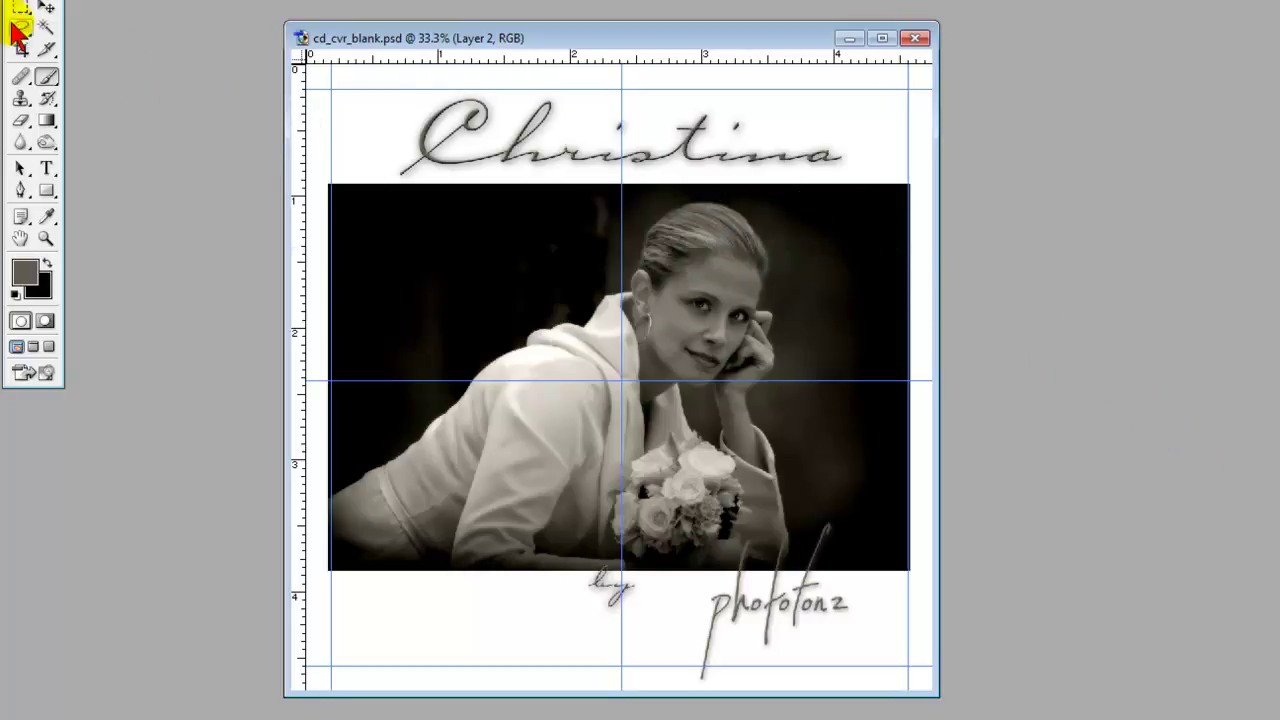
Select the Christina title text, try typing 'Jane', then cancel so the title stays Christina.
{"action": "left_click", "coordinate": [47, 169]}
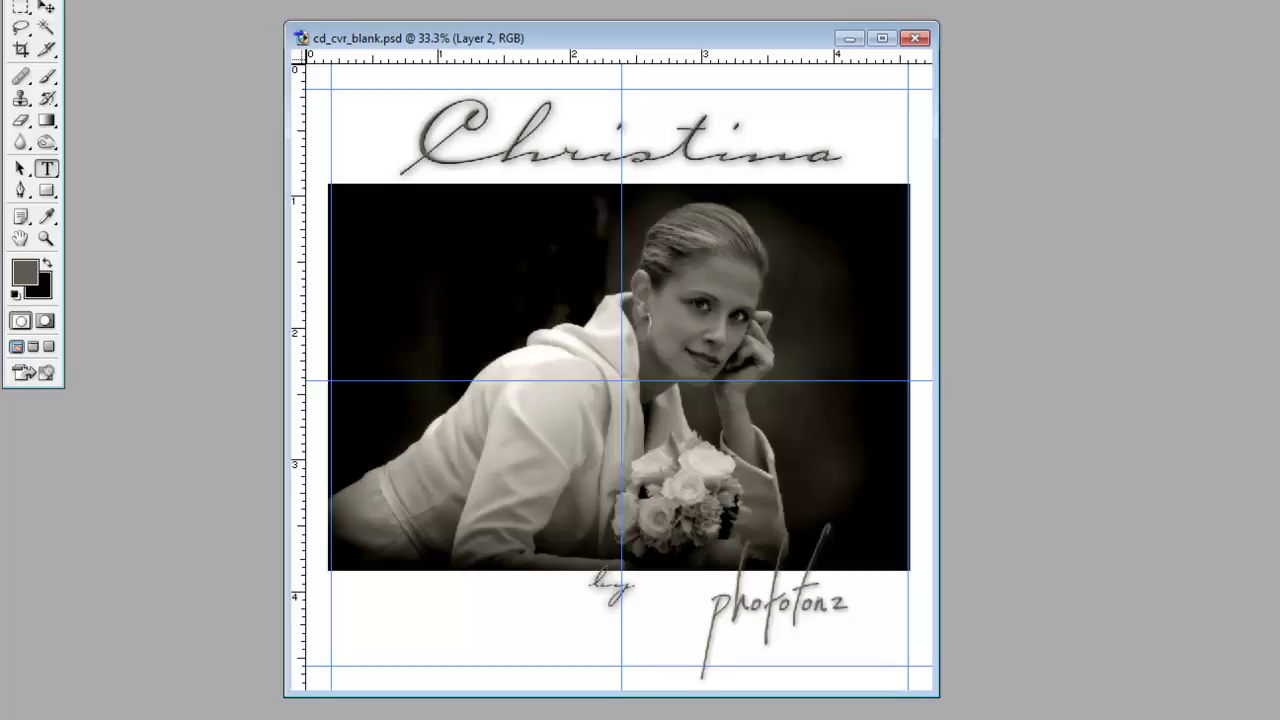
{"action": "key", "text": "alt+]"}
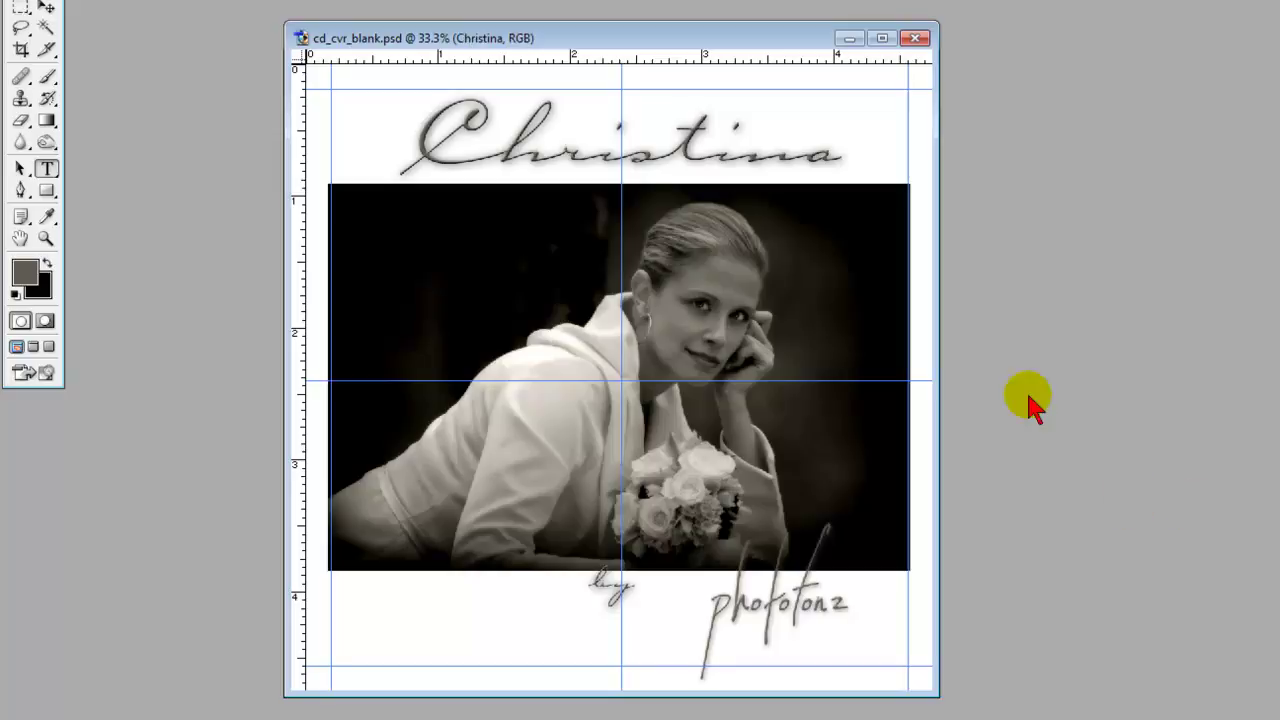
{"action": "left_click_drag", "start_coordinate": [848, 160], "coordinate": [314, 131]}
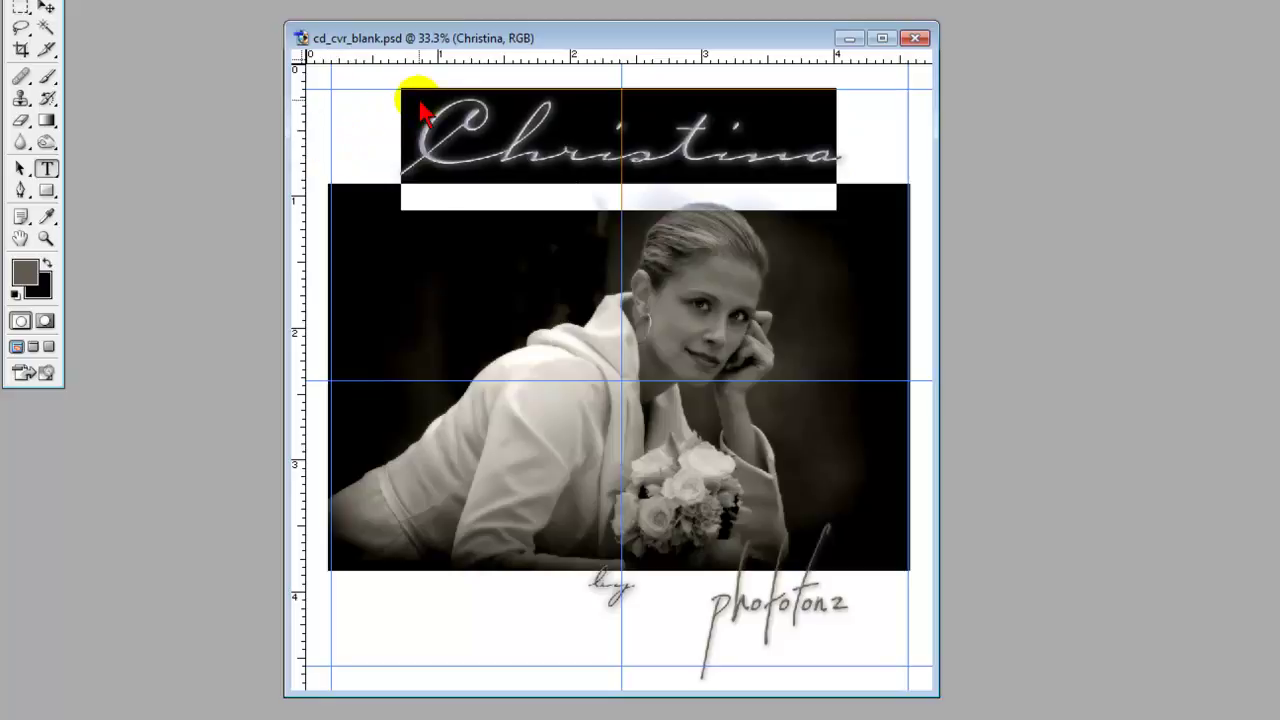
{"action": "type", "text": "Jane"}
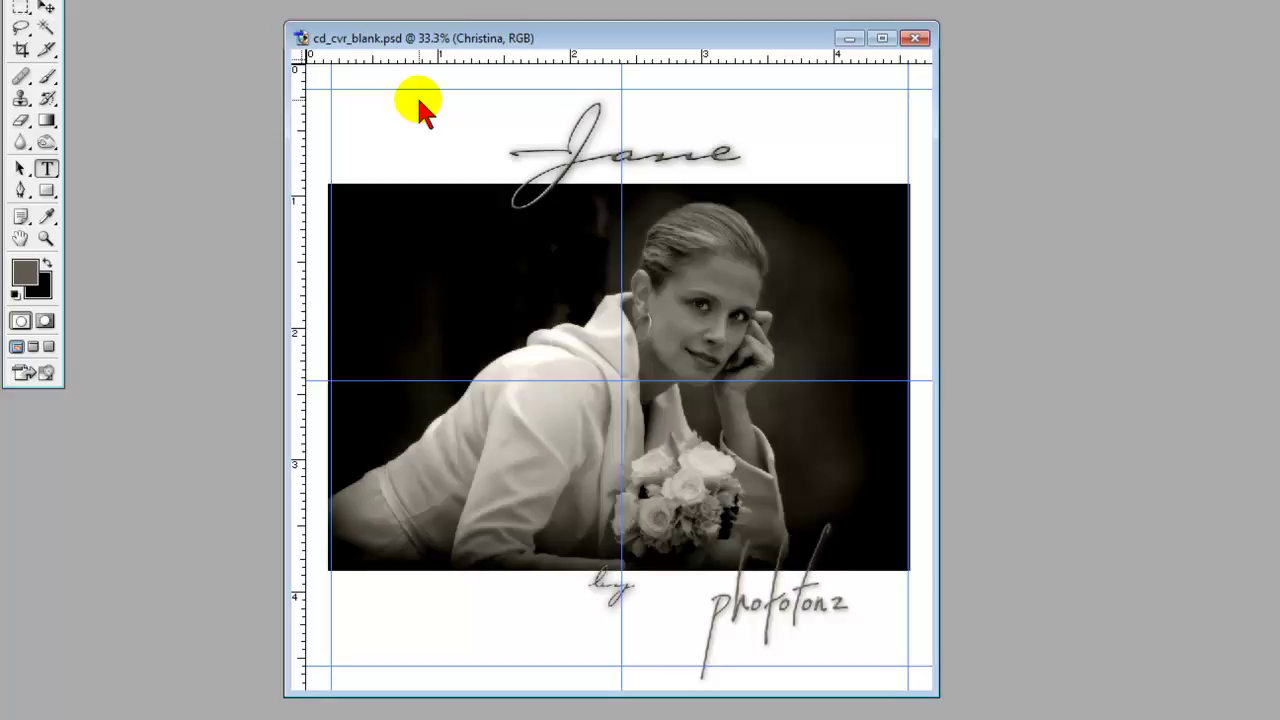
{"action": "key", "text": "Escape"}
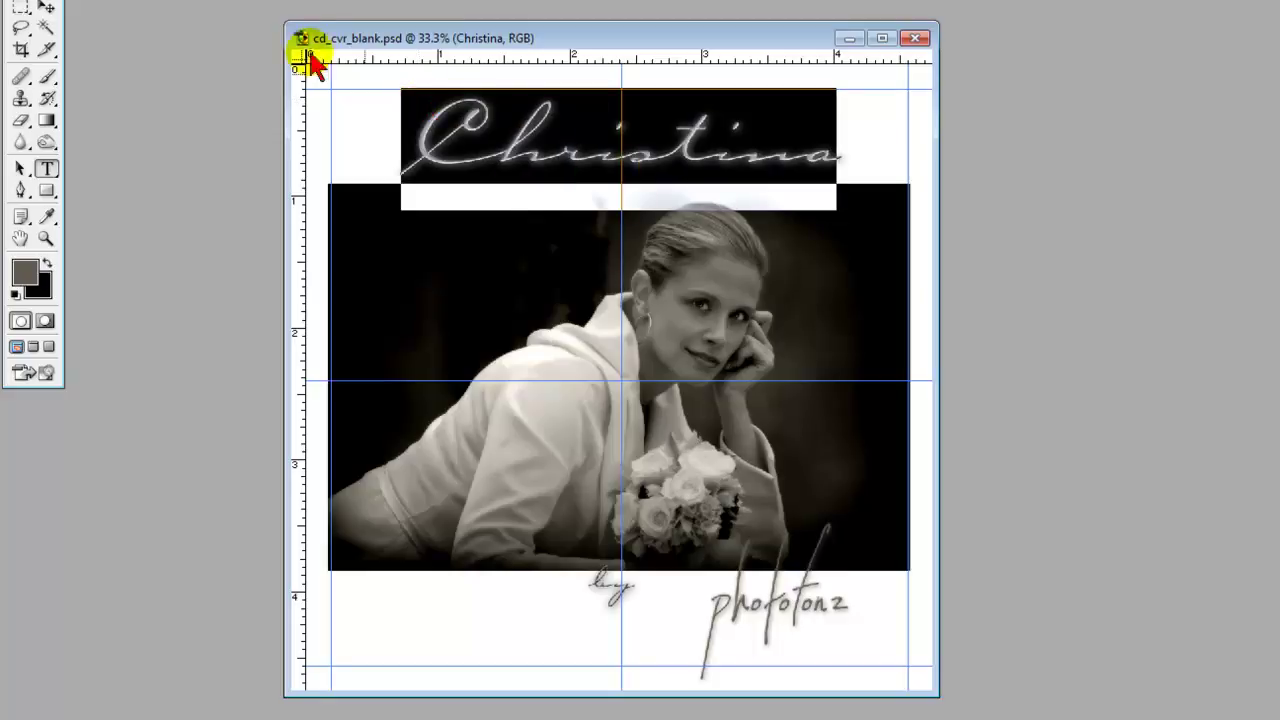
{"action": "left_click", "coordinate": [47, 10]}
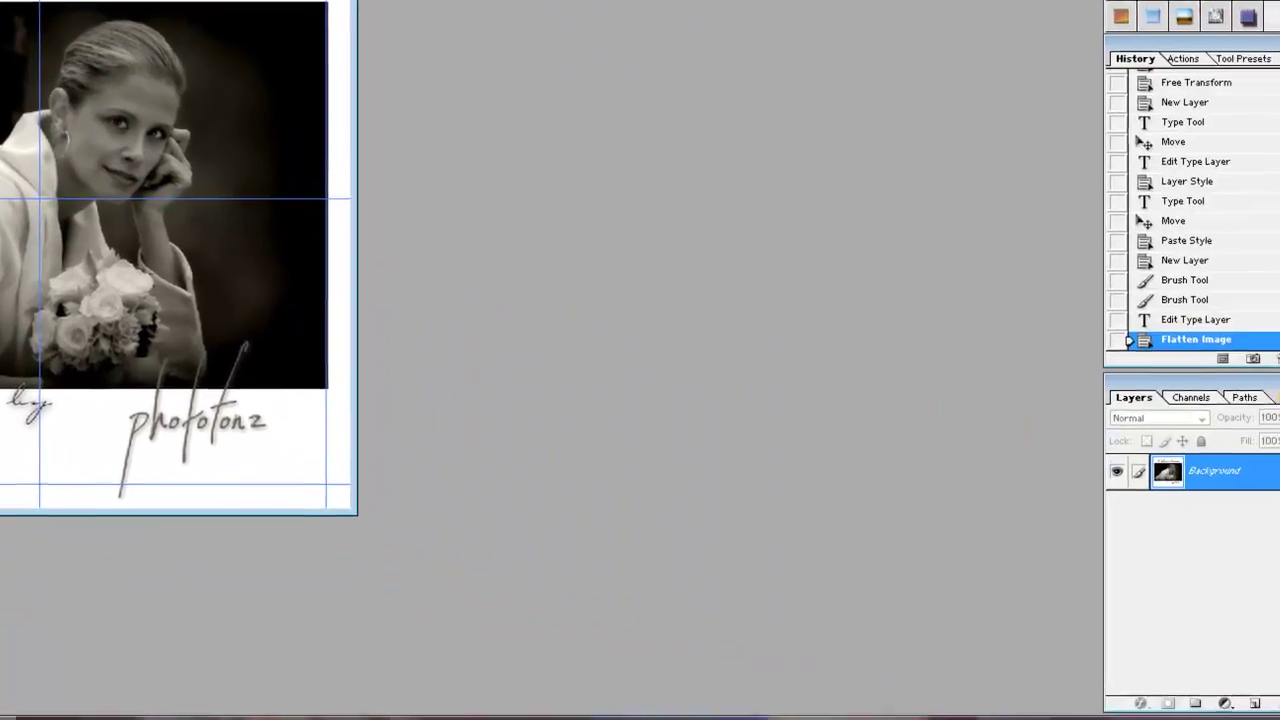
{"action": "left_click", "coordinate": [1267, 387]}
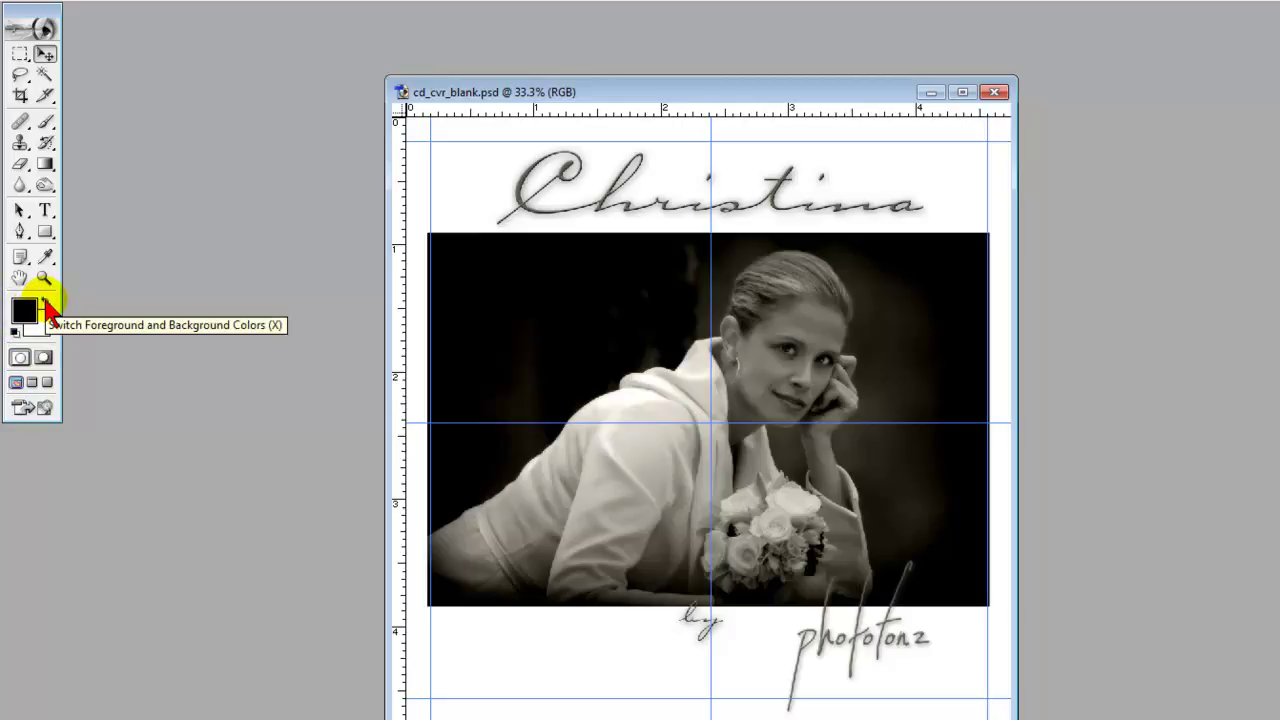
With black as the background colour, enlarge the canvas to 5 × 7 inches and zoom out.
{"action": "left_click", "coordinate": [45, 300]}
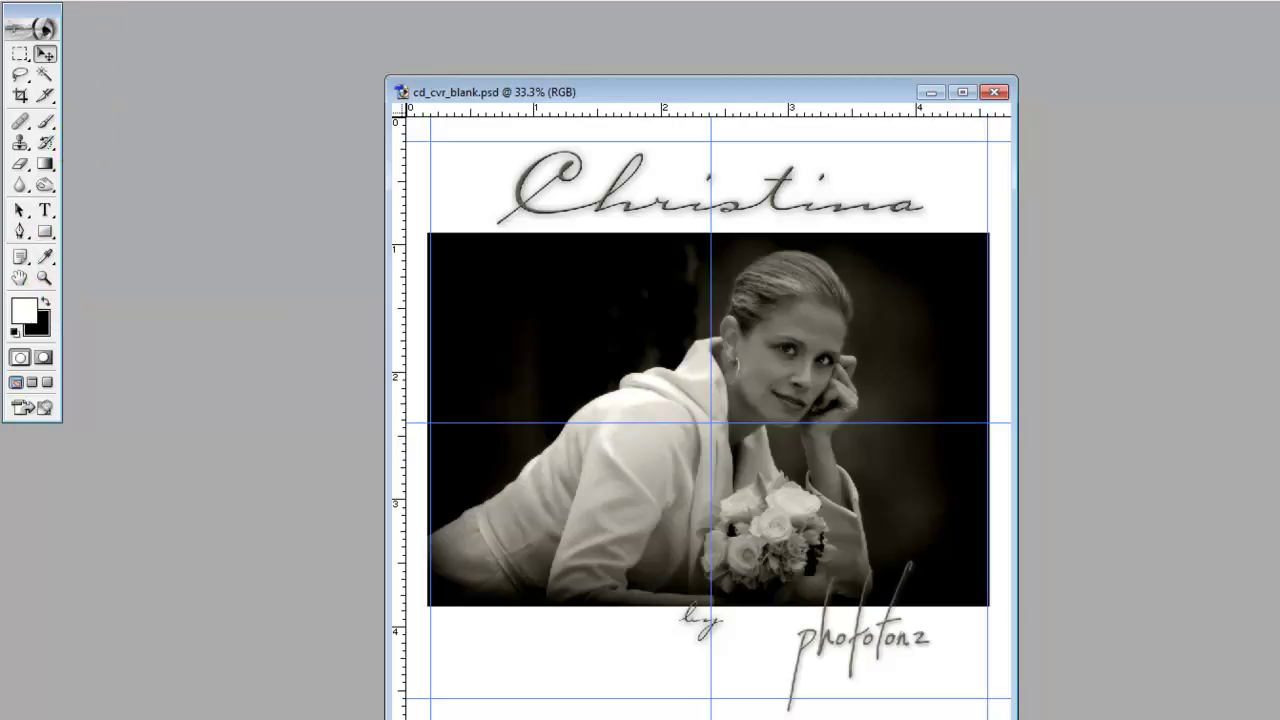
{"action": "key", "text": "alt+i"}
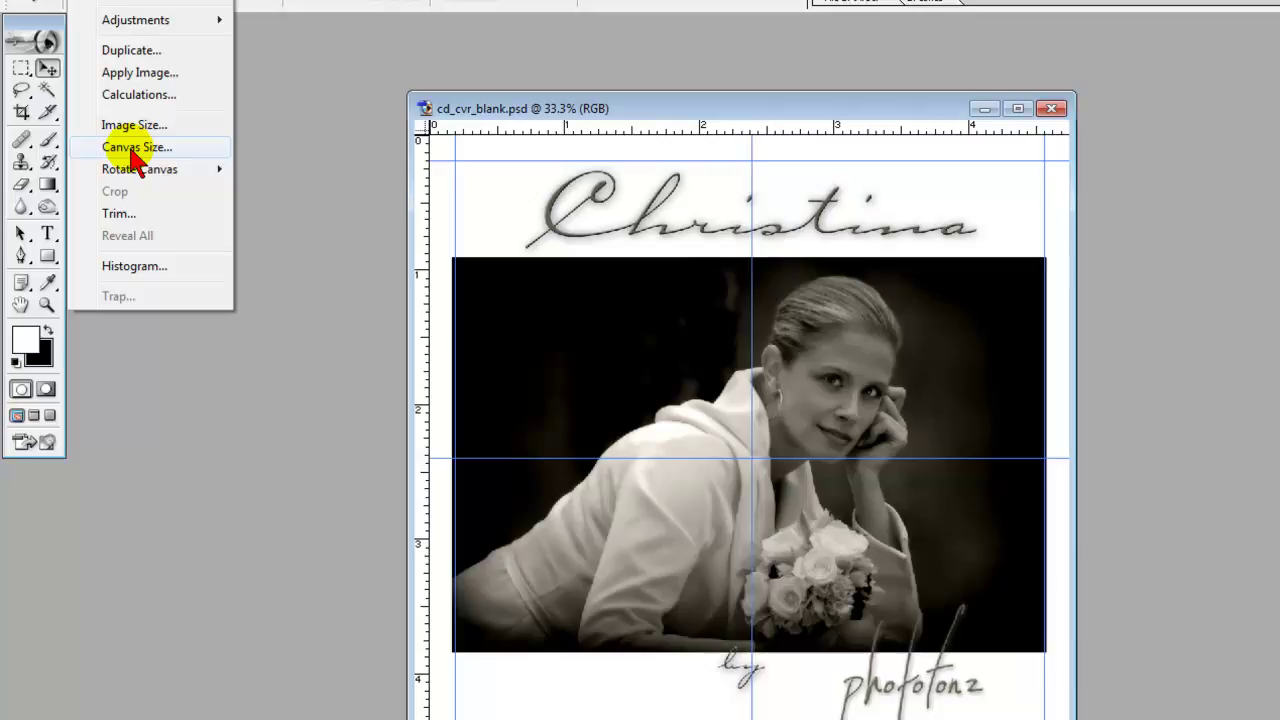
{"action": "left_click", "coordinate": [133, 150]}
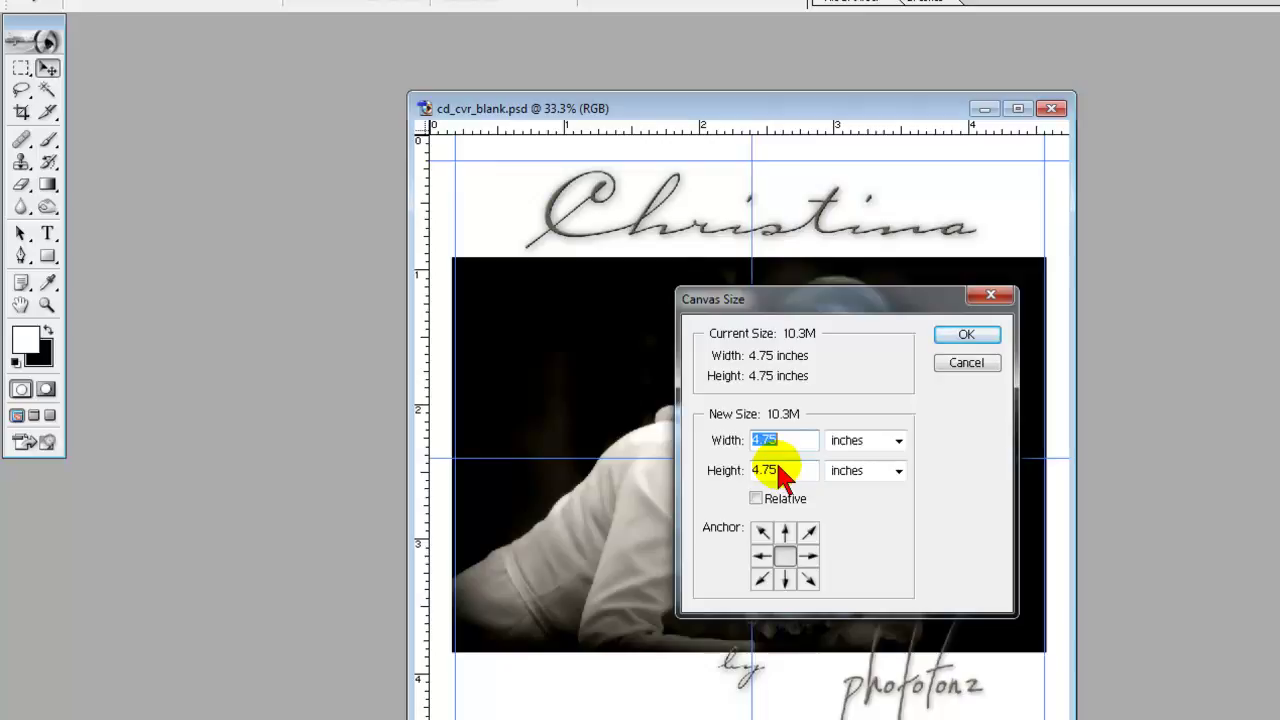
{"action": "type", "text": "5"}
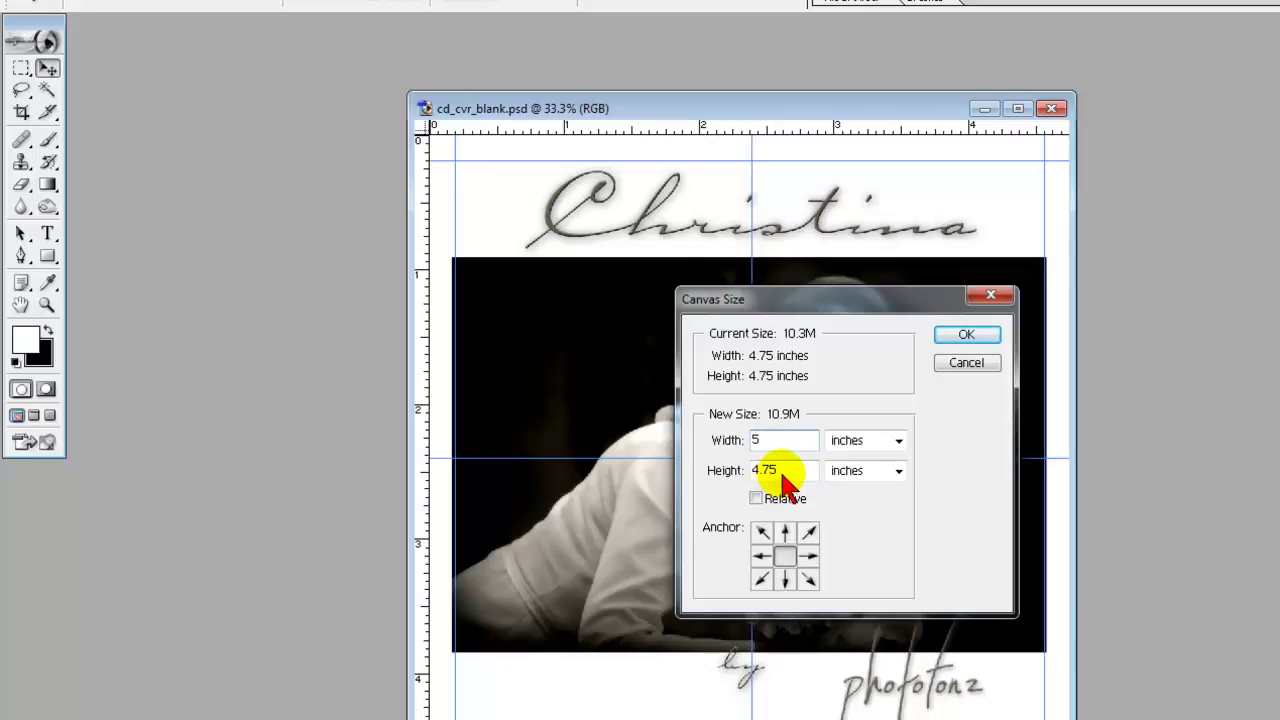
{"action": "key", "text": "Tab"}
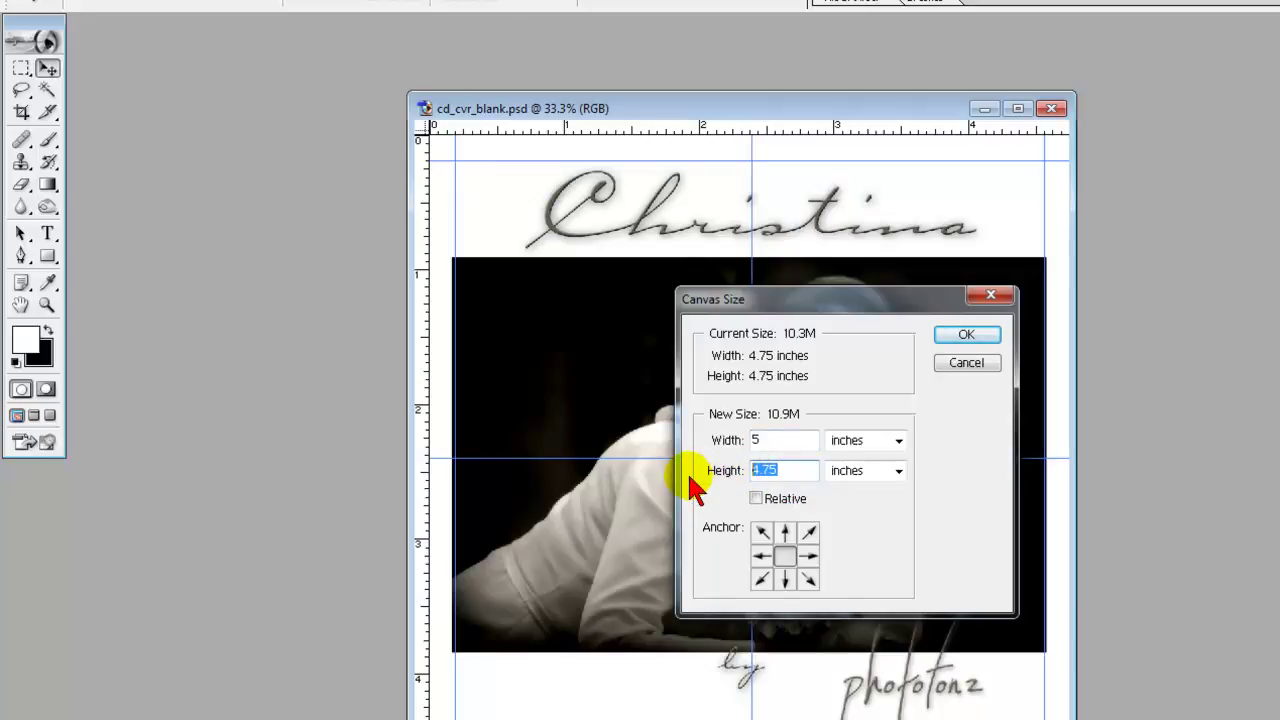
{"action": "type", "text": "7"}
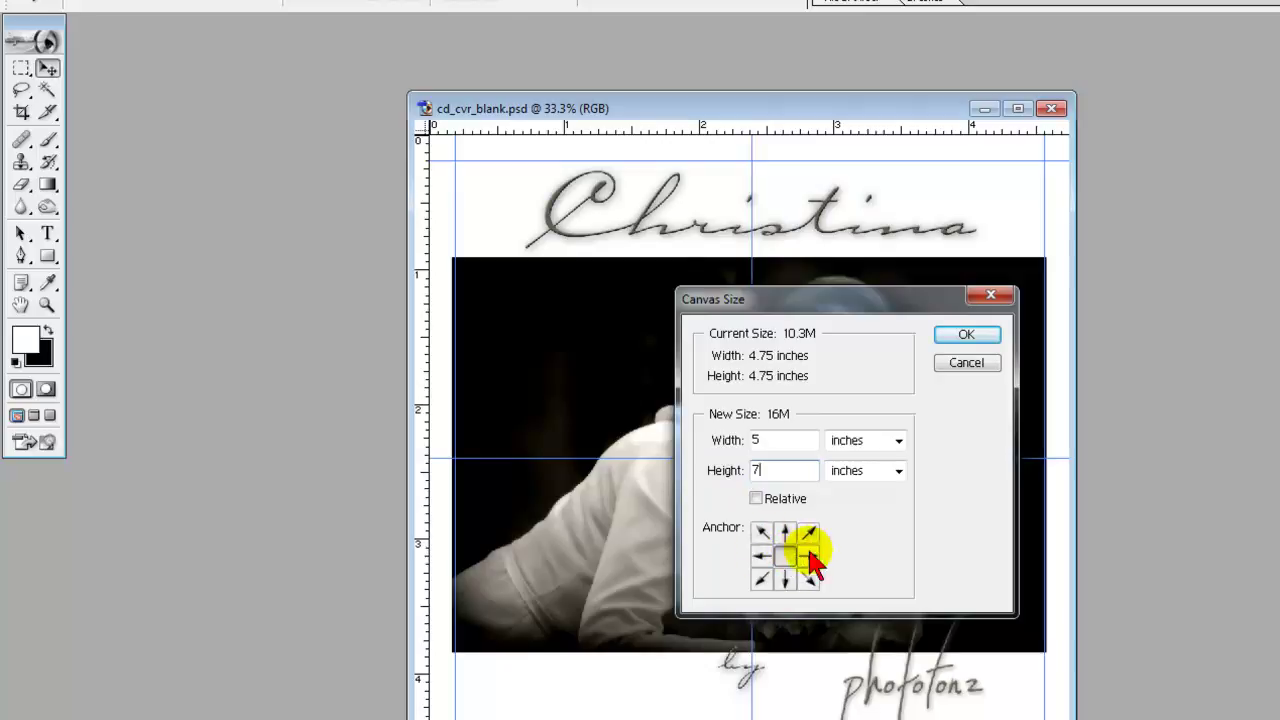
{"action": "left_click", "coordinate": [982, 337]}
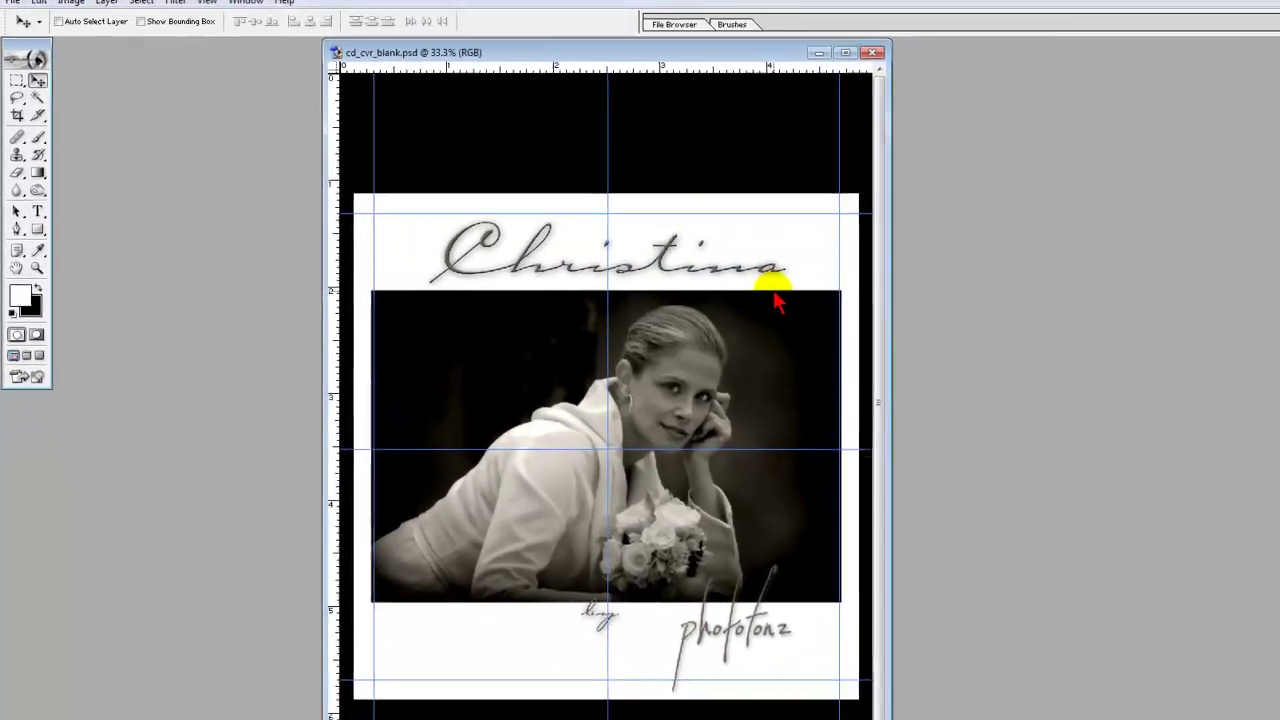
{"action": "key", "text": "ctrl+minus"}
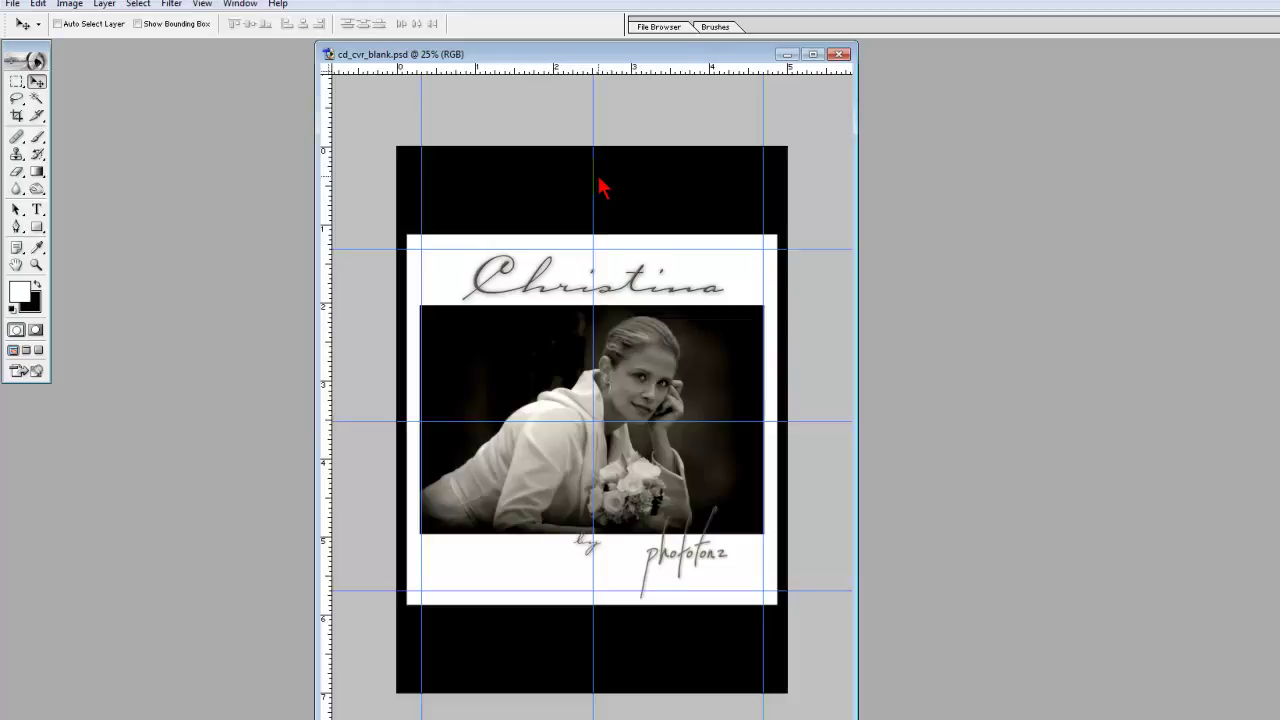
Step back in the History palette to undo the 5 × 7 inch canvas enlargement.
{"action": "left_click", "coordinate": [1233, 462]}
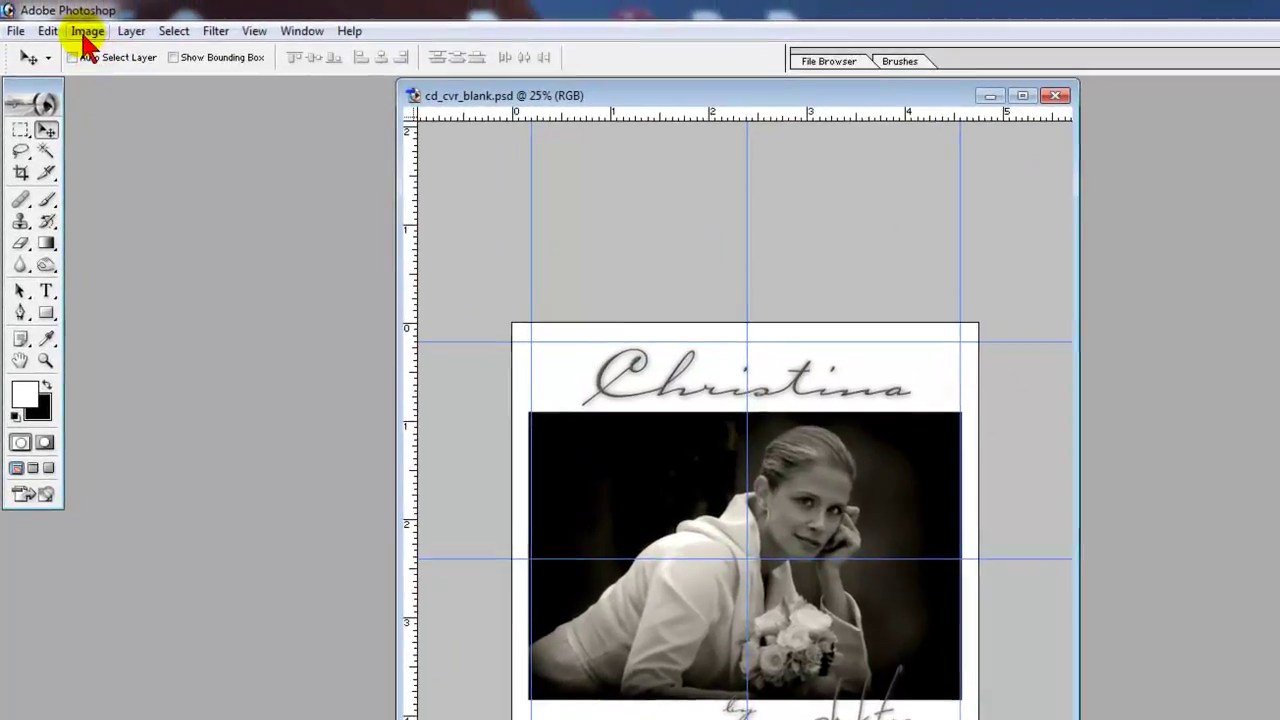
Set Canvas Size to 5 × 5 inches, adding a thin black border.
{"action": "left_click", "coordinate": [69, 5]}
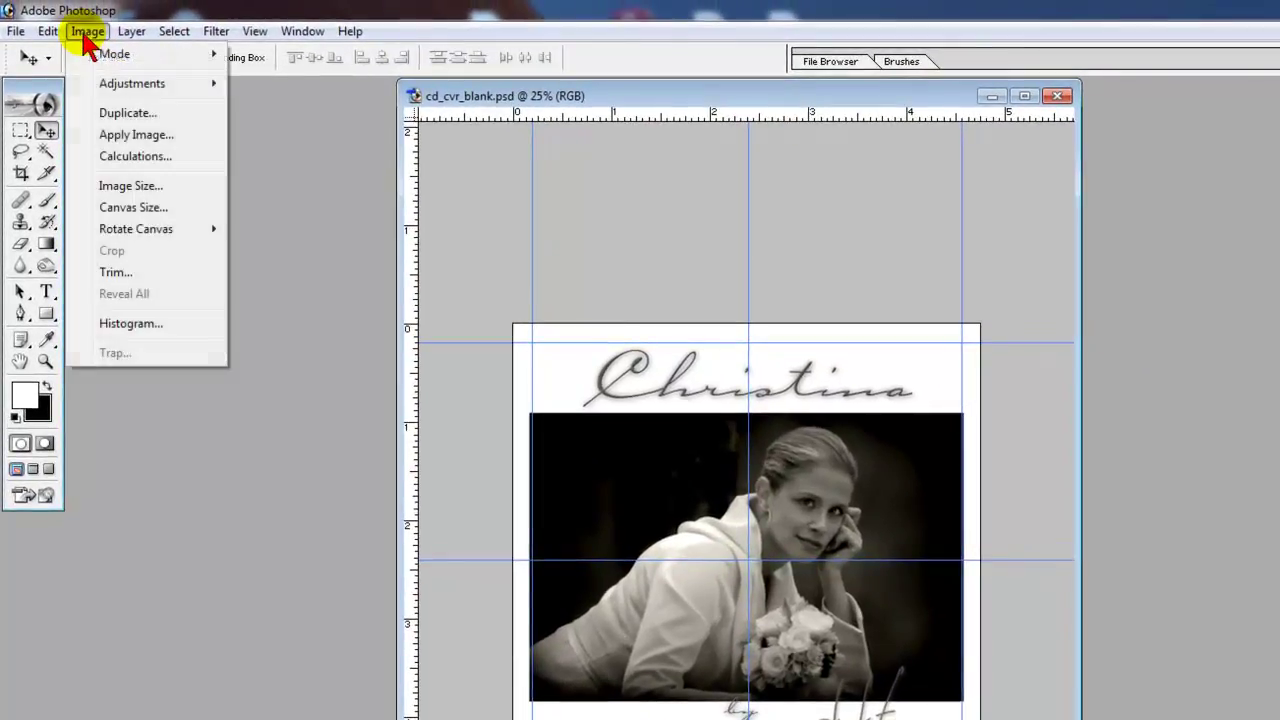
{"action": "left_click", "coordinate": [134, 208]}
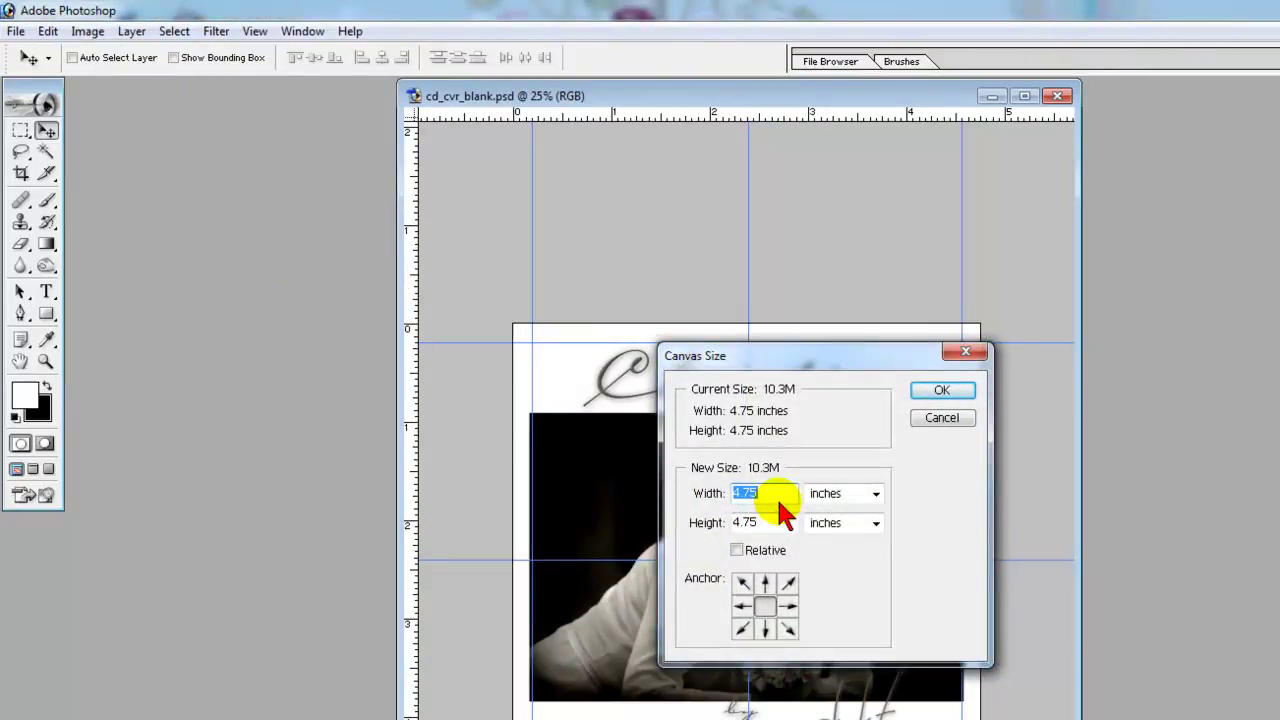
{"action": "type", "text": "5"}
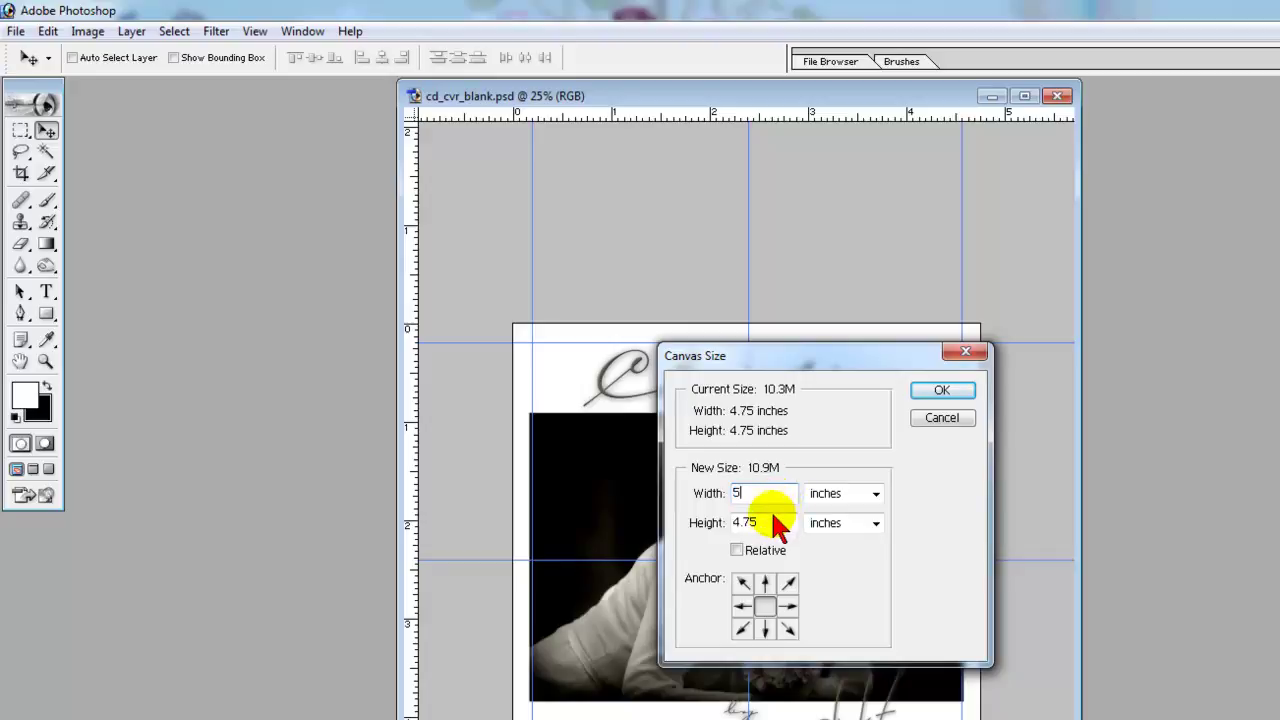
{"action": "key", "text": "Tab"}
{"action": "type", "text": "5"}
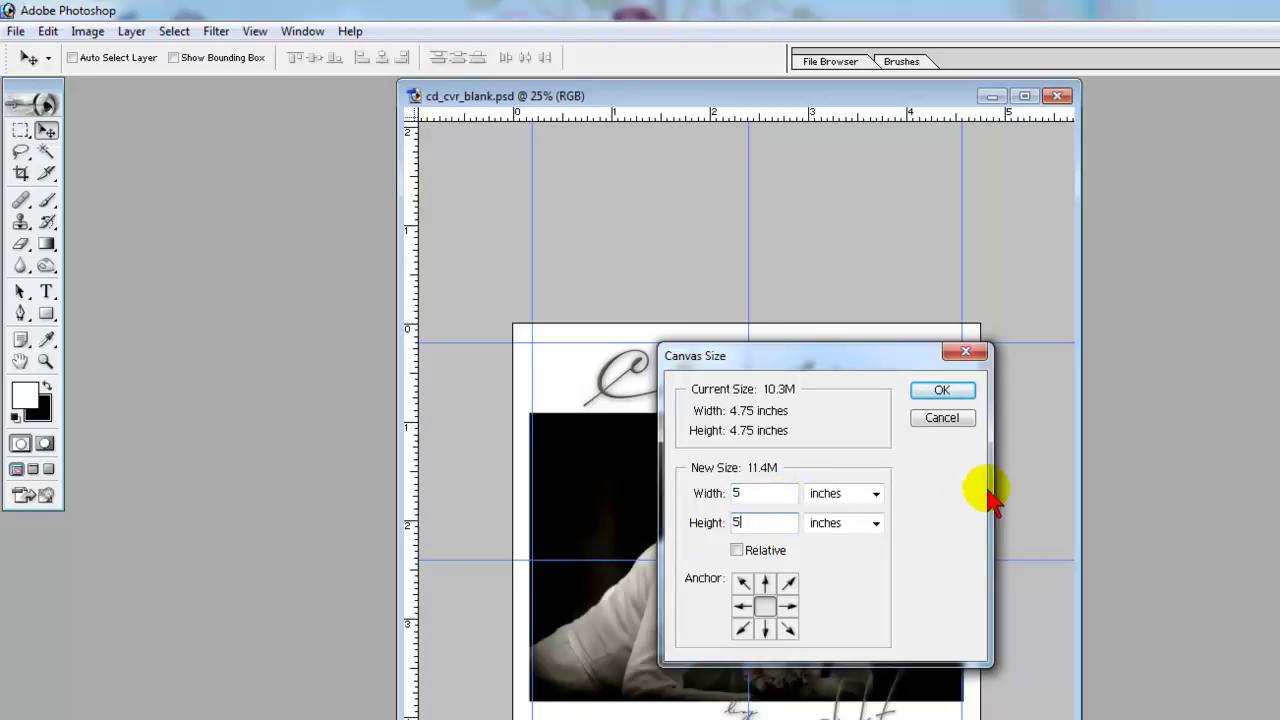
{"action": "left_click", "coordinate": [942, 390]}
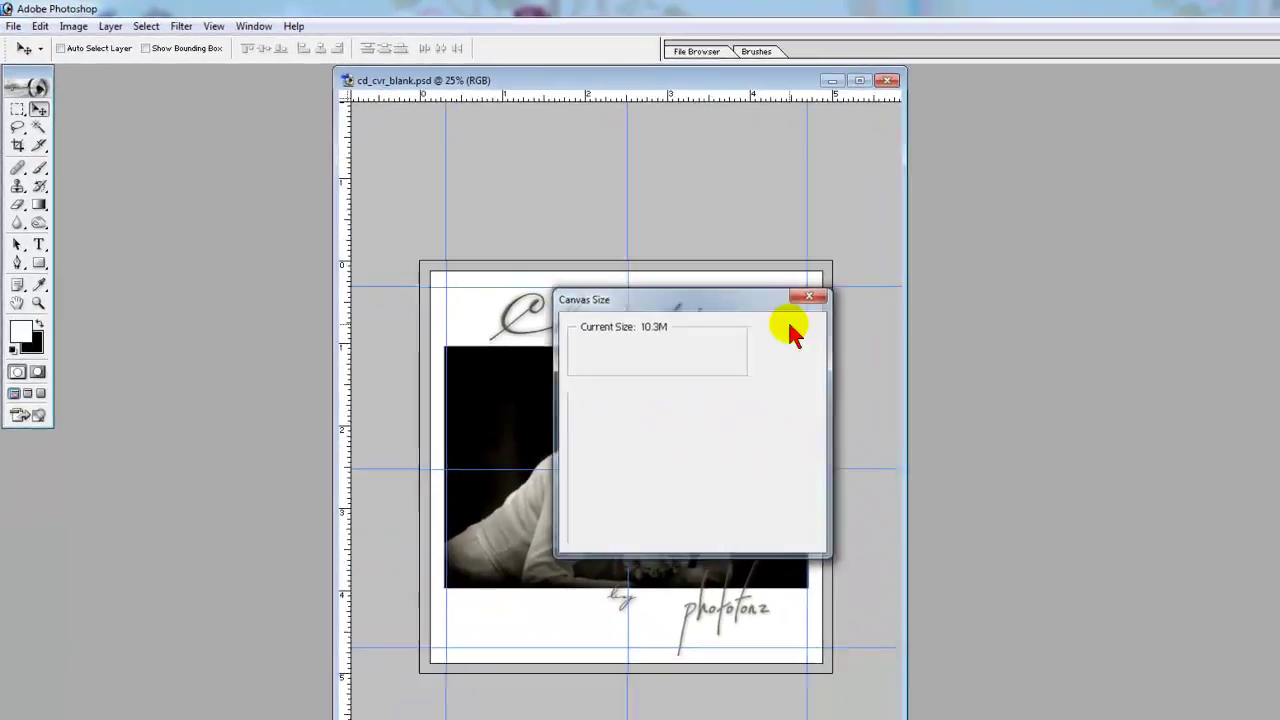